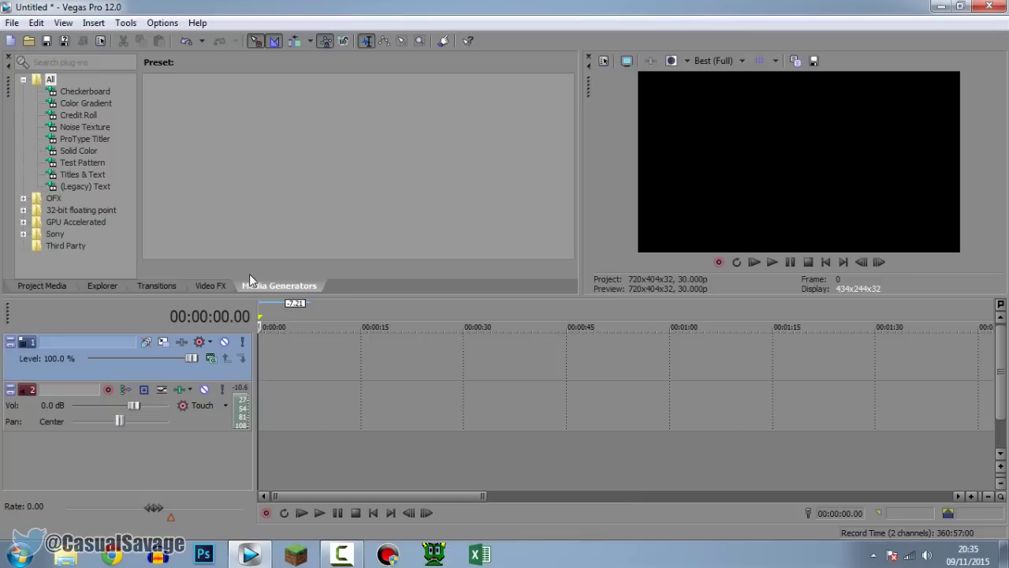
# Step: Restore the Default window layout
pyautogui.click(63, 22)
pyautogui.moveTo(93, 66)
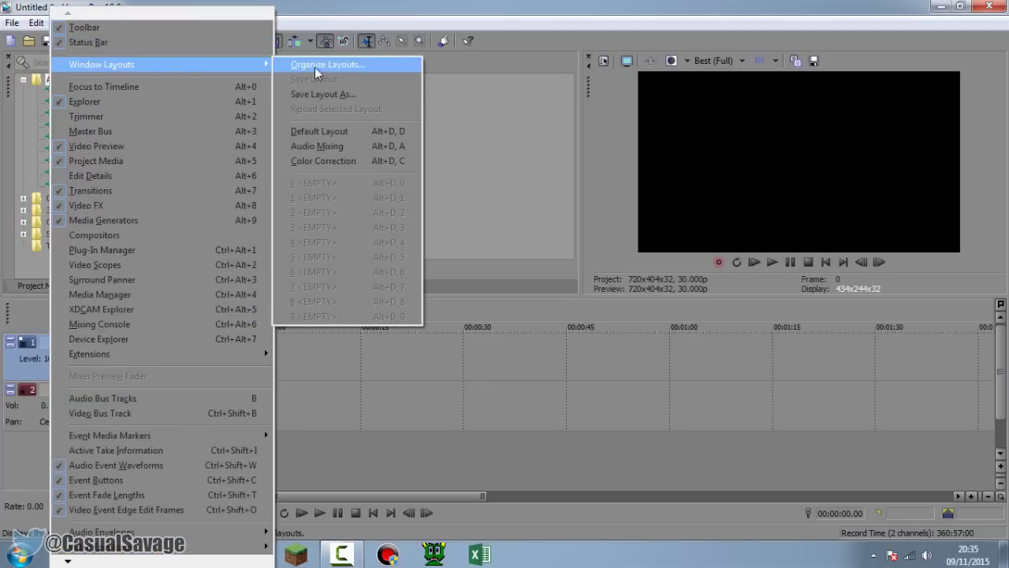
pyautogui.click(332, 134)
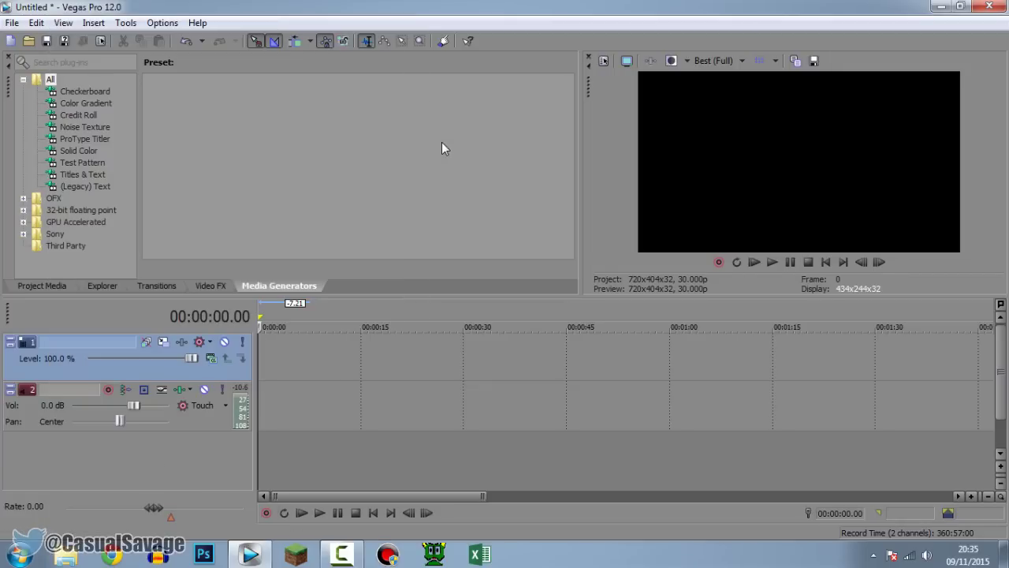
# Step: Add a white Solid Color clip to the timeline
pyautogui.click(80, 150)
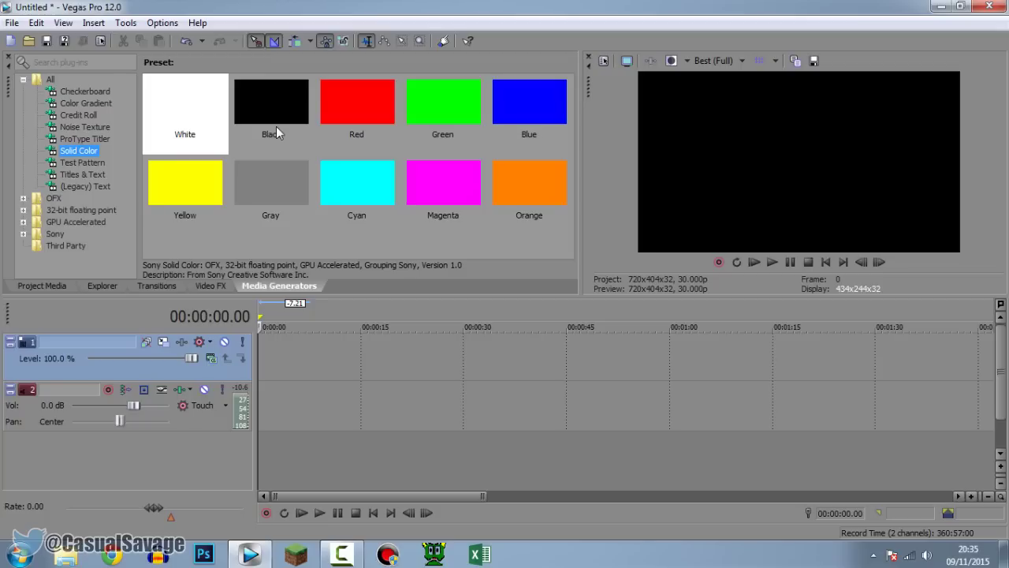
pyautogui.moveTo(183, 132); pyautogui.dragTo(264, 380)
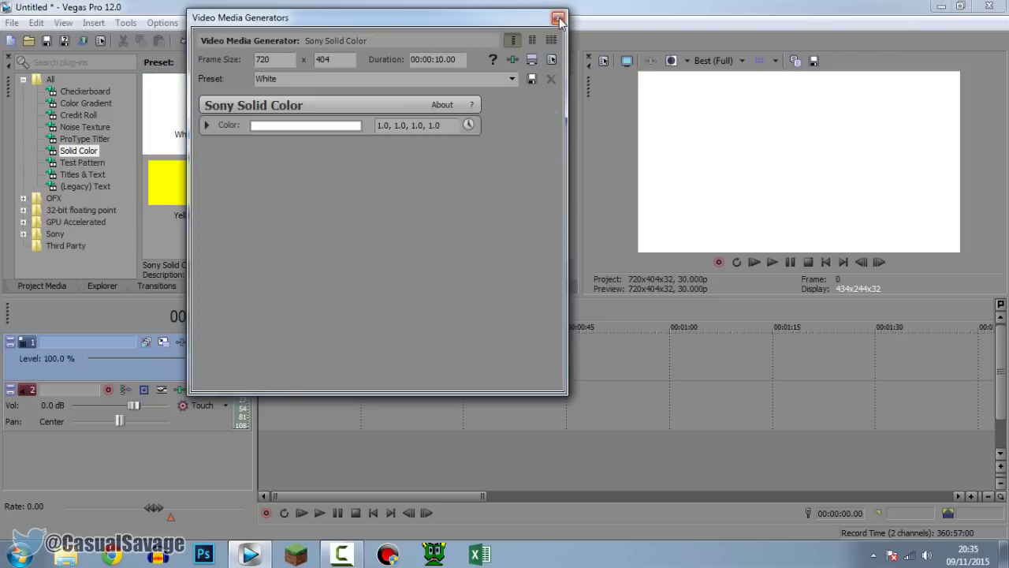
pyautogui.click(558, 18)
# Step: Delete the audio track and add a red Solid Color clip on a new track above
pyautogui.rightClick(203, 424)
pyautogui.click(296, 176)
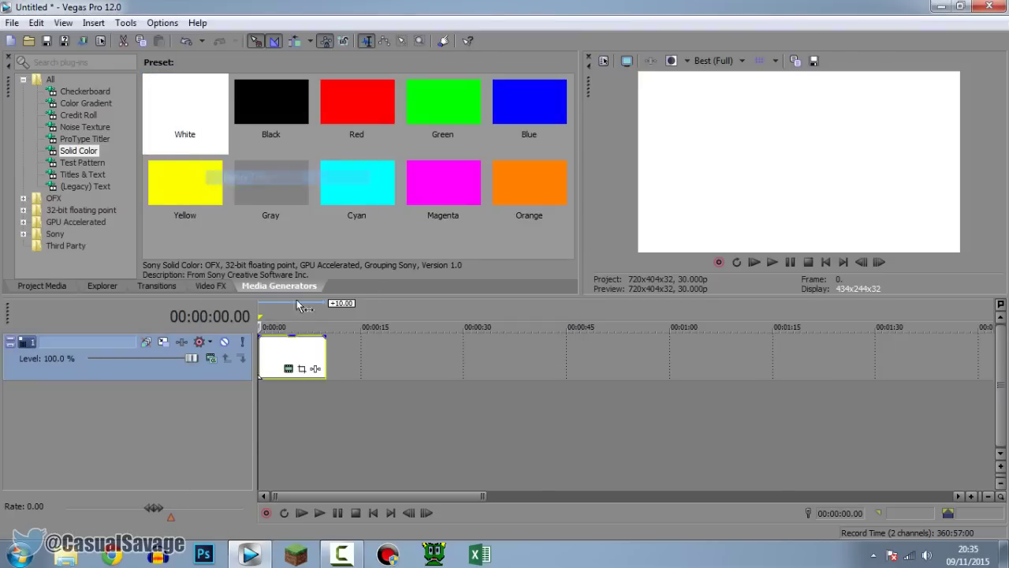
pyautogui.moveTo(351, 113); pyautogui.dragTo(277, 344)
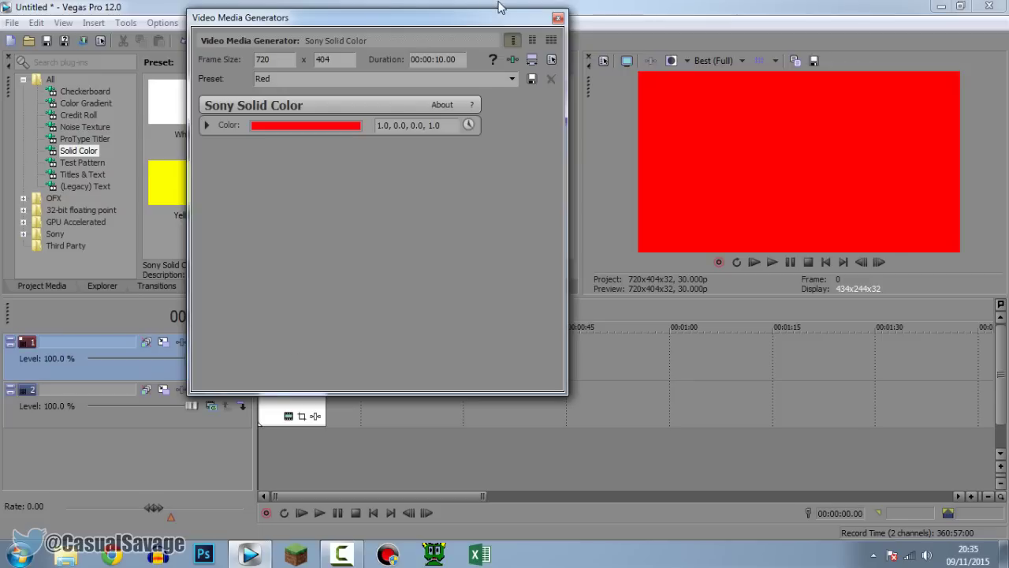
pyautogui.click(556, 18)
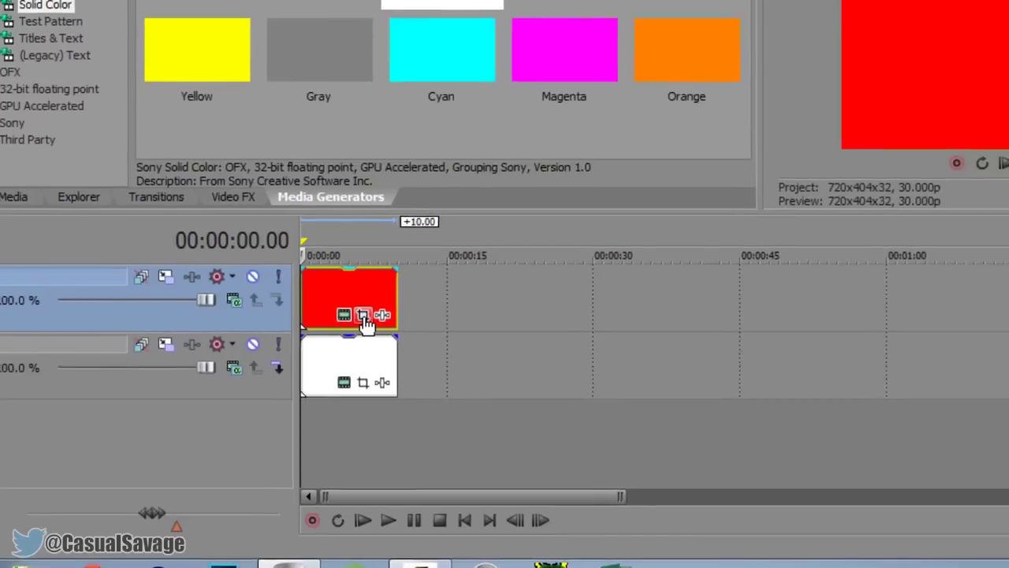
# Step: In the red clip's Pan/Crop, enable Mask and draw a thin rectangular bar
pyautogui.click(330, 343)
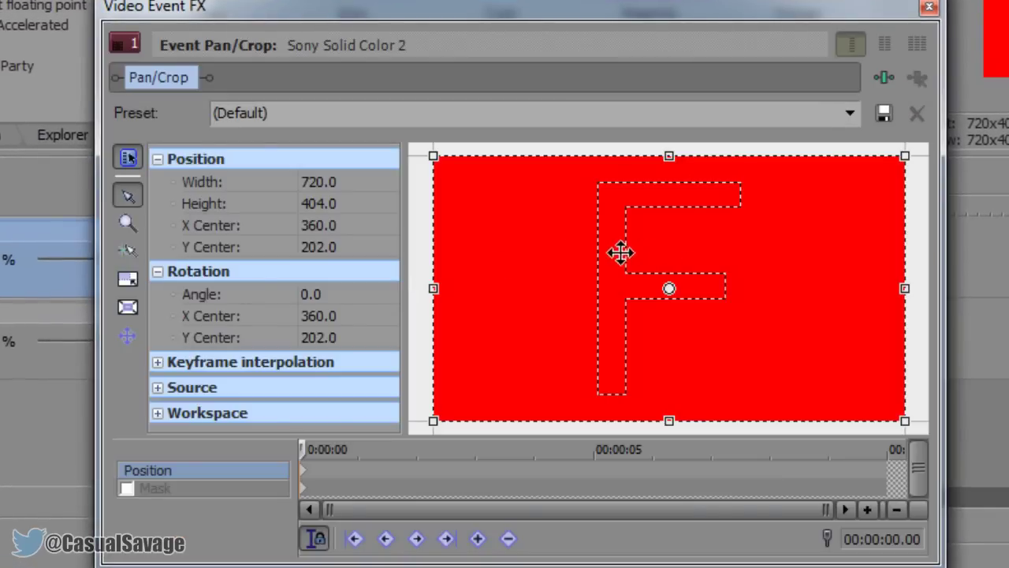
pyautogui.click(128, 489)
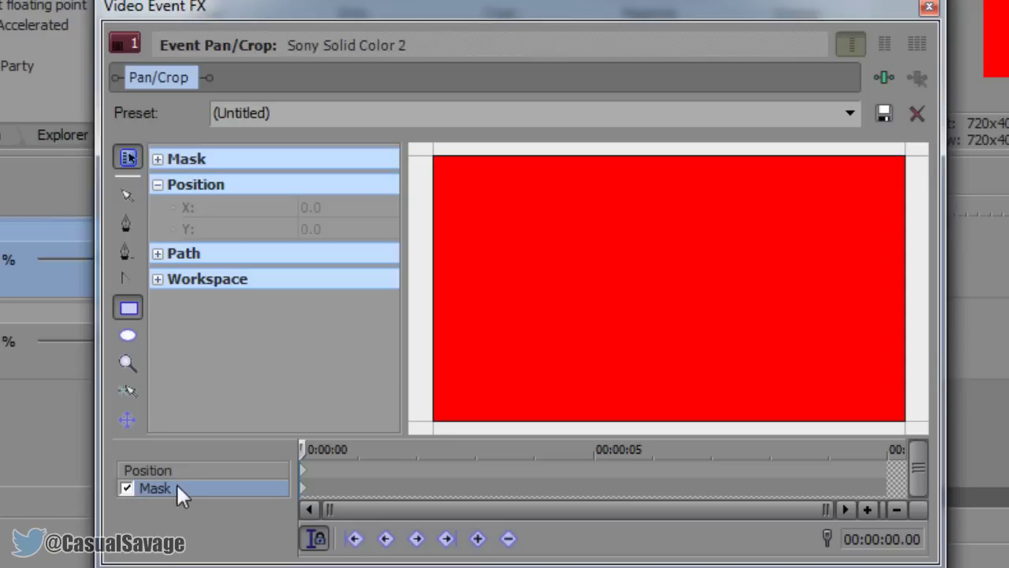
pyautogui.click(130, 315)
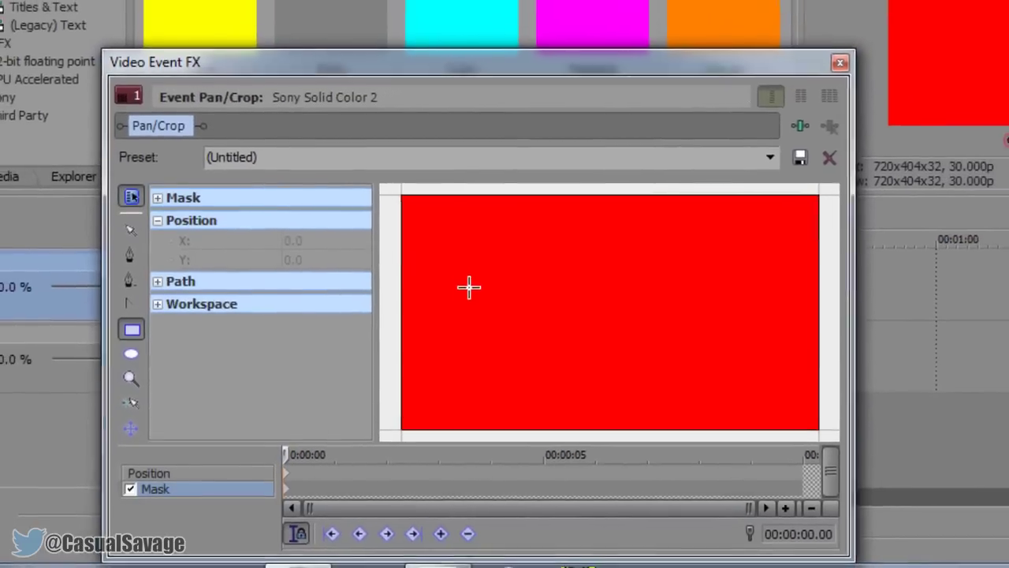
pyautogui.moveTo(469, 287); pyautogui.dragTo(576, 305)
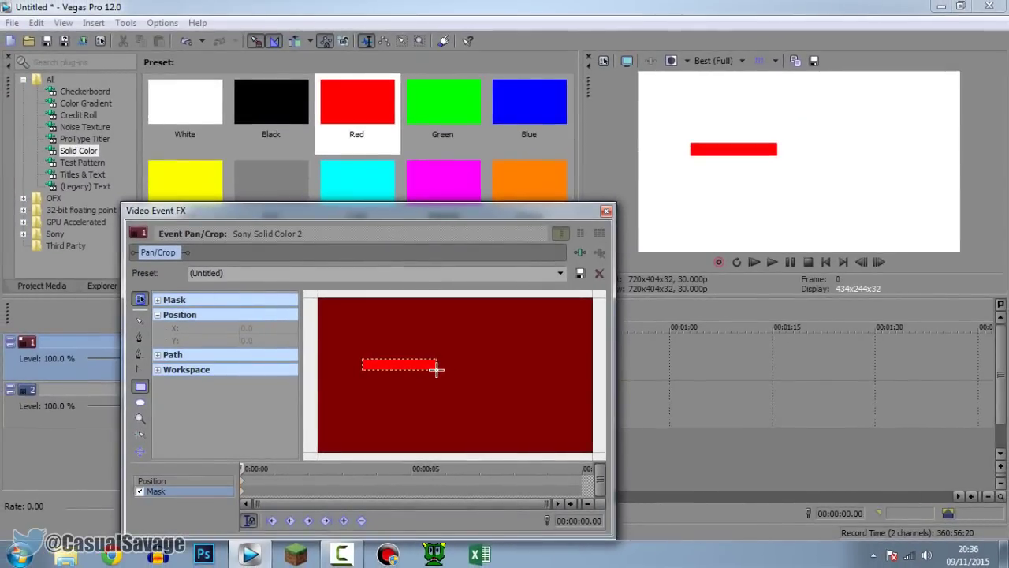
pyautogui.moveTo(436, 369); pyautogui.dragTo(434, 367)
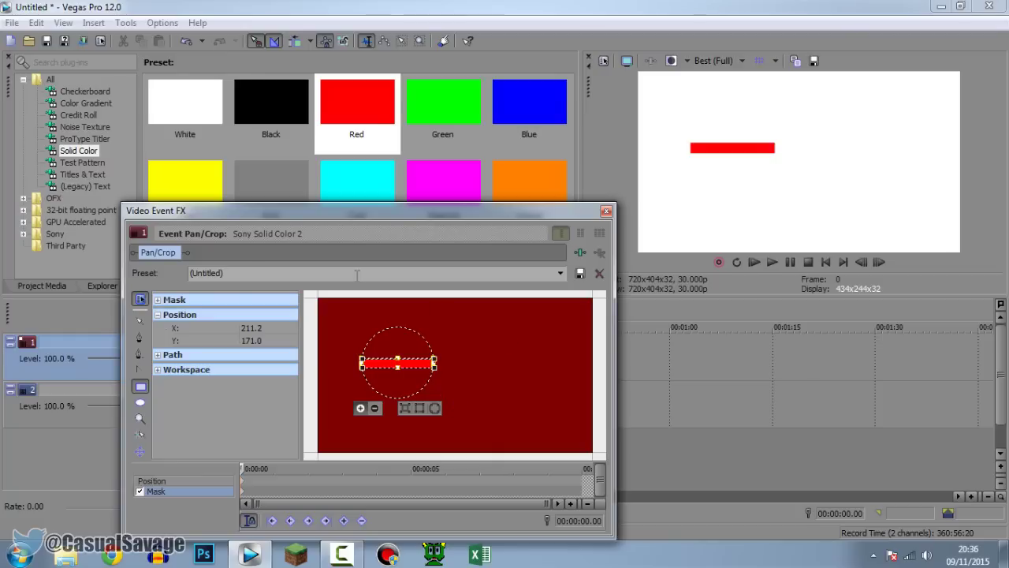
# Step: Save the mask settings as the preset 'Health bar'
pyautogui.click(240, 272)
pyautogui.write('Health bar')
pyautogui.click(579, 273)
pyautogui.click(560, 273)
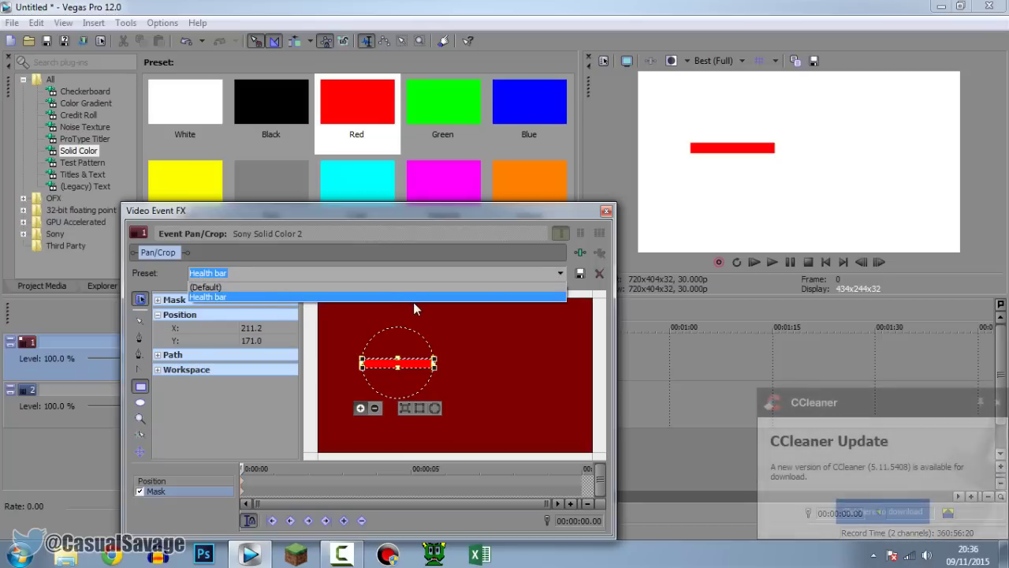
pyautogui.click(282, 416)
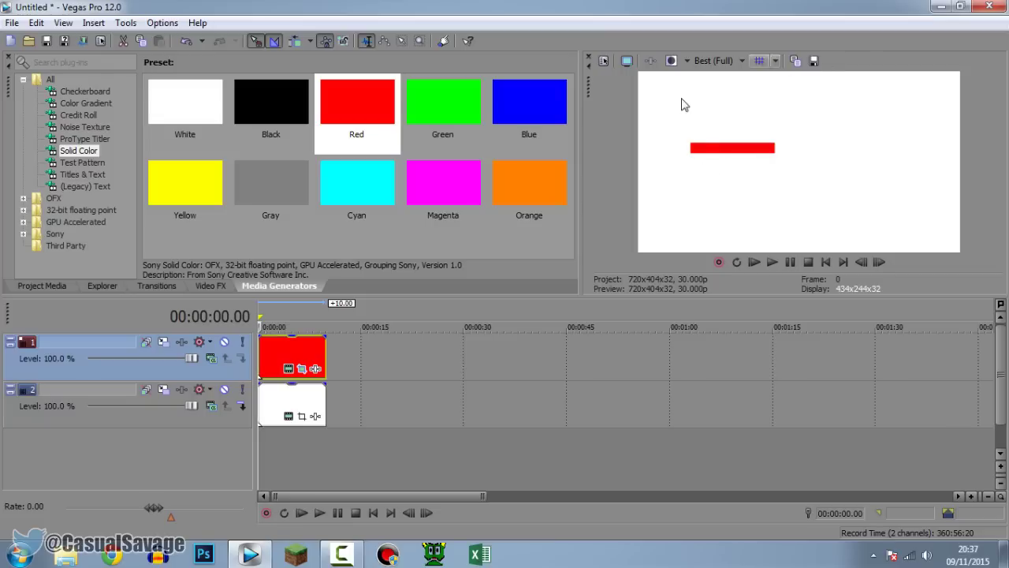
# Step: Use Track Motion to move the red bar to the frame's top-left
pyautogui.click(164, 343)
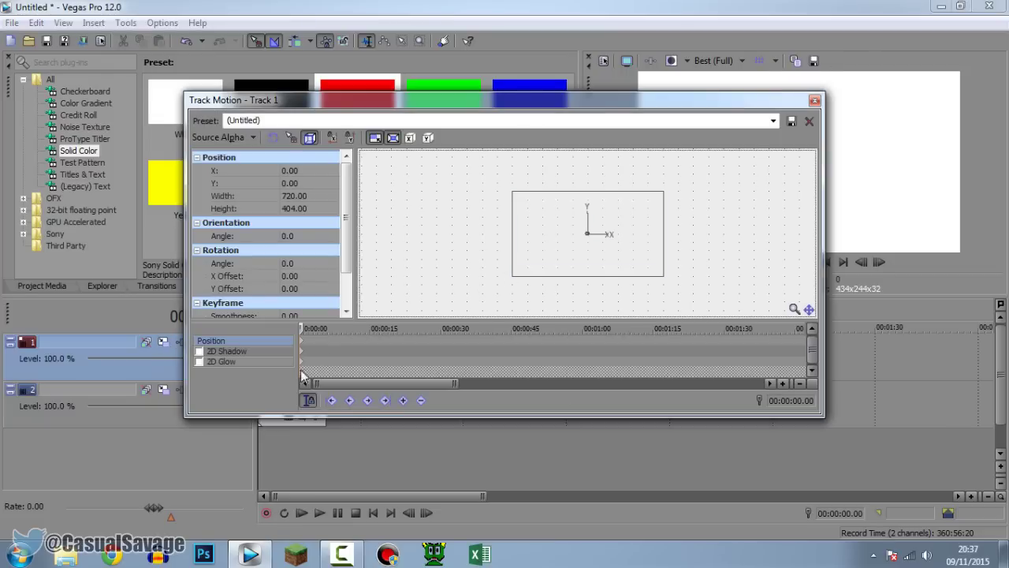
pyautogui.moveTo(576, 105); pyautogui.dragTo(583, 254)
pyautogui.moveTo(570, 398); pyautogui.dragTo(552, 372)
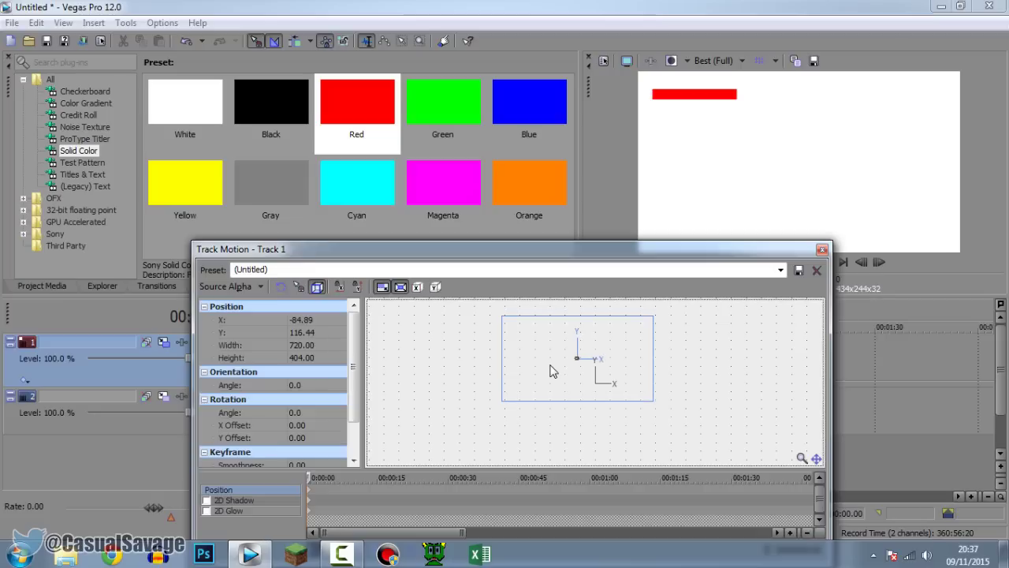
pyautogui.click(823, 249)
# Step: Insert a new empty video track at the top of the timeline
pyautogui.rightClick(228, 375)
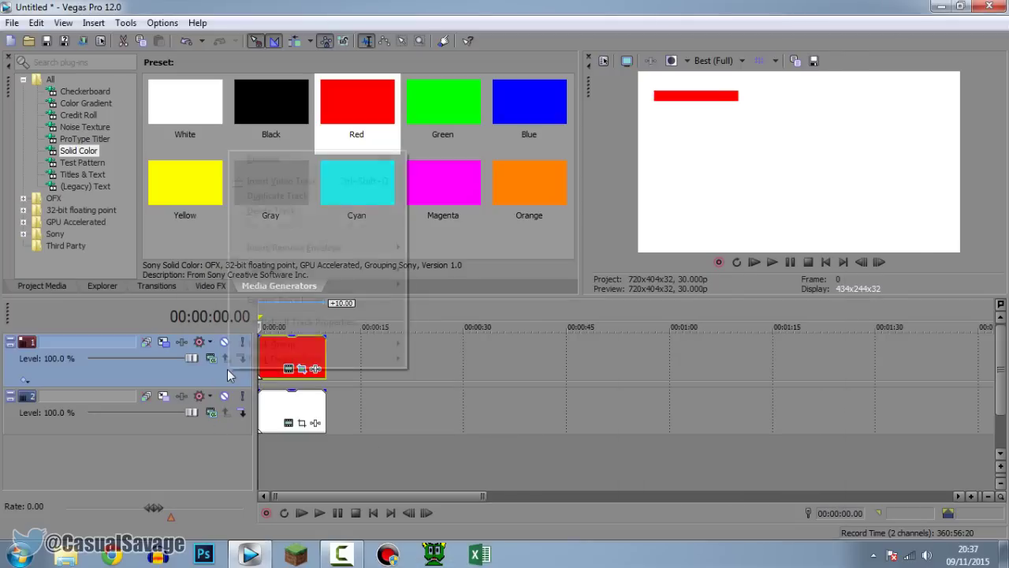
pyautogui.click(290, 178)
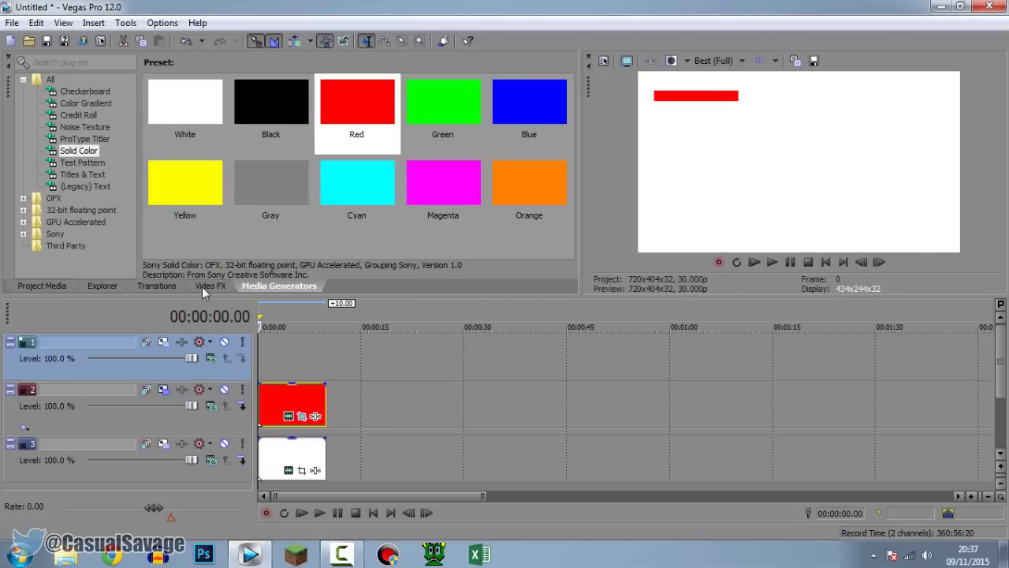
pyautogui.click(162, 285)
pyautogui.click(276, 289)
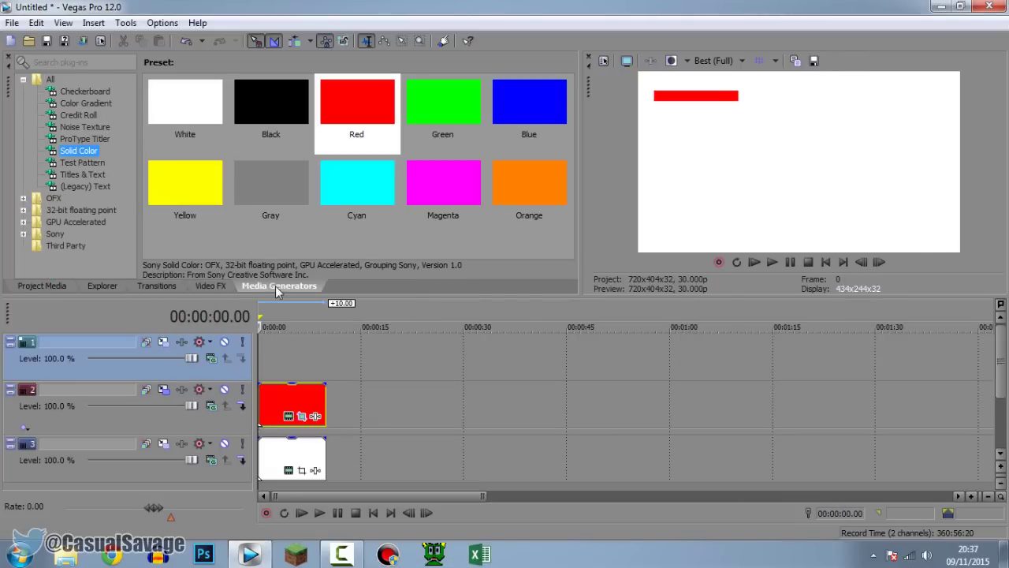
# Step: Add a Soft Shadow Legacy Text clip reading 'Human' to the top track
pyautogui.click(88, 186)
pyautogui.moveTo(437, 112); pyautogui.dragTo(247, 349)
pyautogui.hotkey('ctrl', 'a')
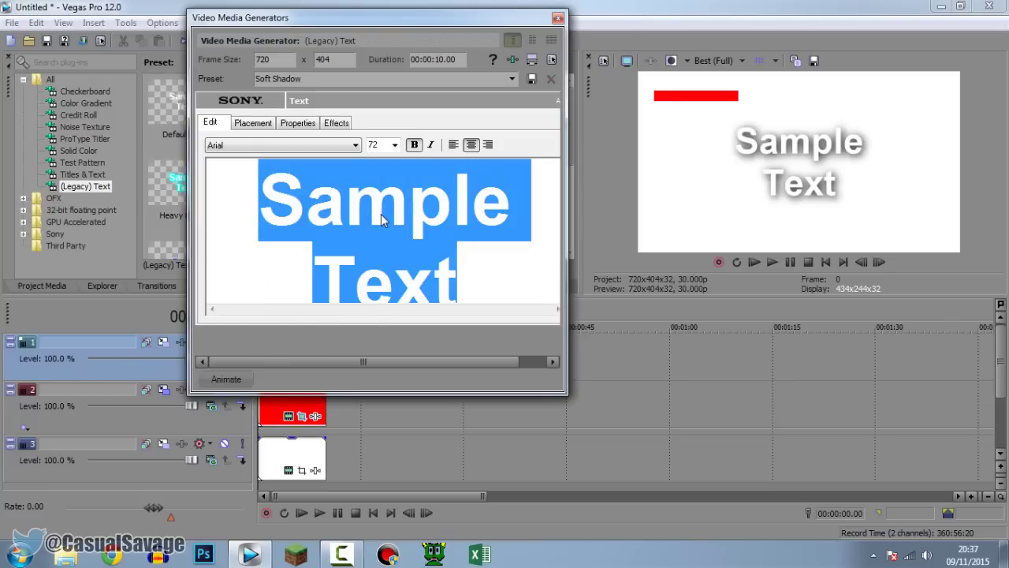
pyautogui.write('Human')
# Step: Set the 'Human' text to font size 25
pyautogui.hotkey('ctrl', 'a')
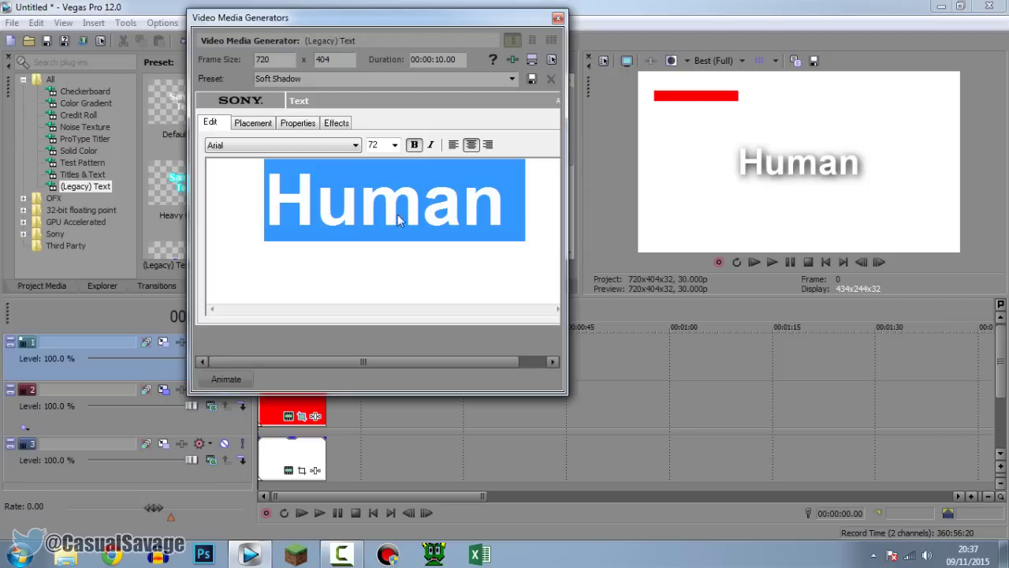
pyautogui.click(383, 144)
pyautogui.press('Return')
# Step: Give the 'Human' text a black outline
pyautogui.click(336, 122)
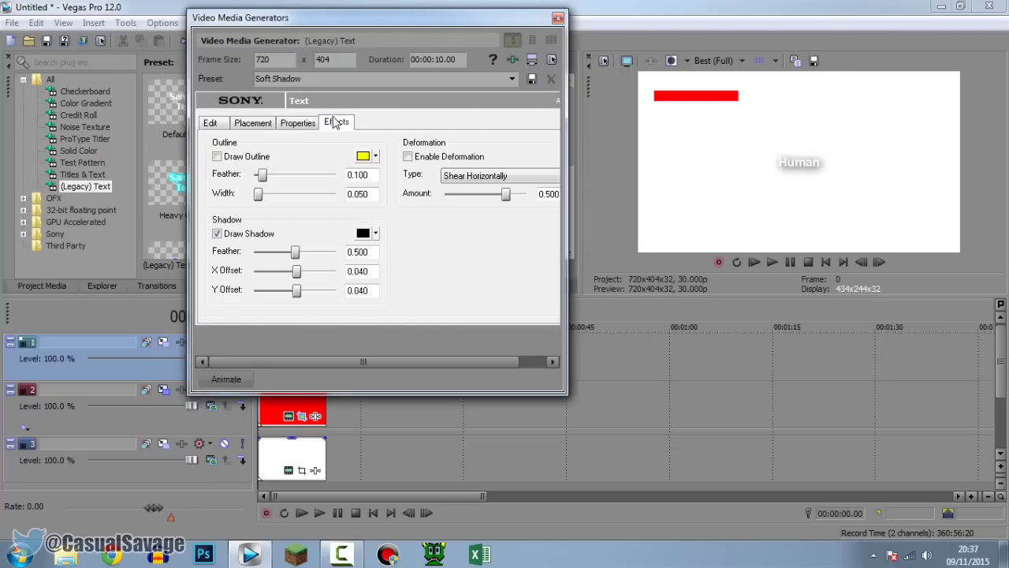
pyautogui.click(234, 160)
pyautogui.click(362, 156)
pyautogui.click(379, 219)
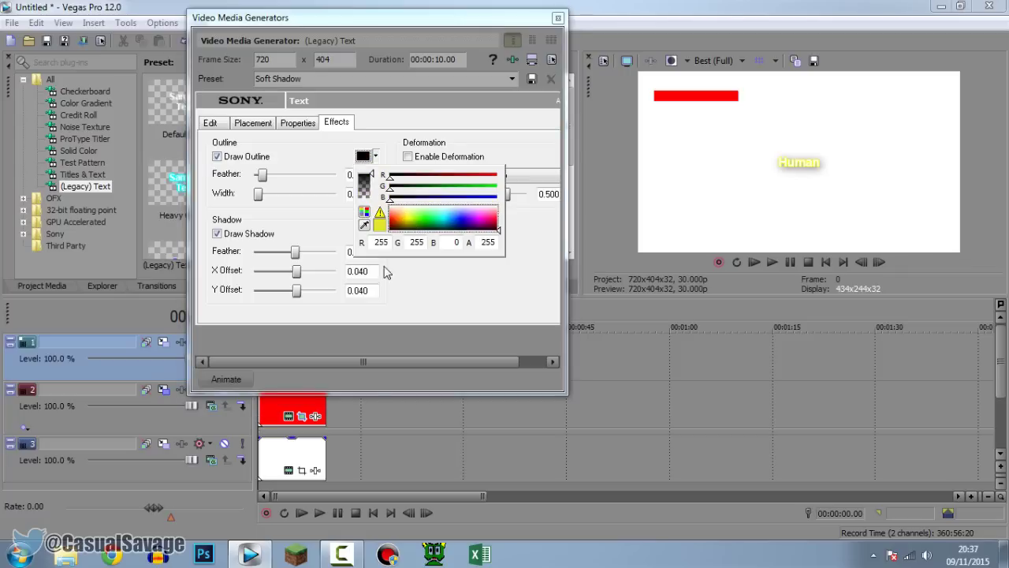
pyautogui.click(453, 315)
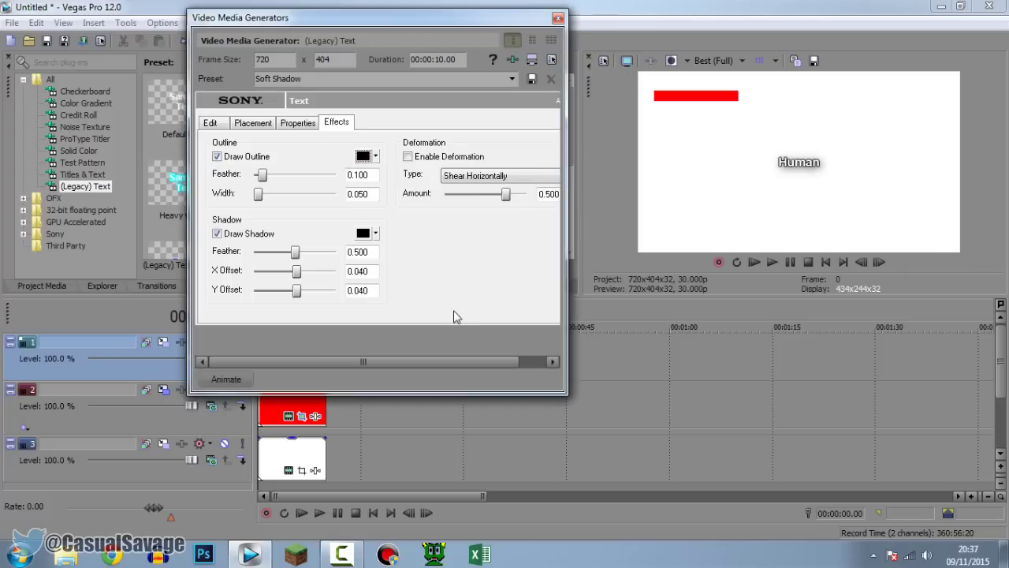
pyautogui.click(558, 17)
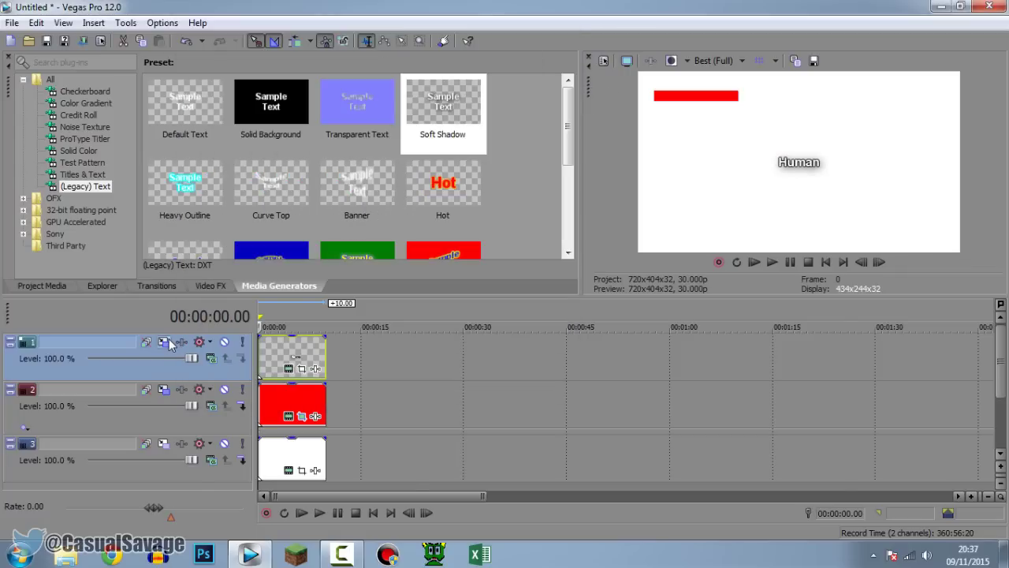
pyautogui.click(165, 342)
# Step: Move 'Human' to the top of the frame and delete the white background event
pyautogui.moveTo(636, 417); pyautogui.dragTo(588, 375)
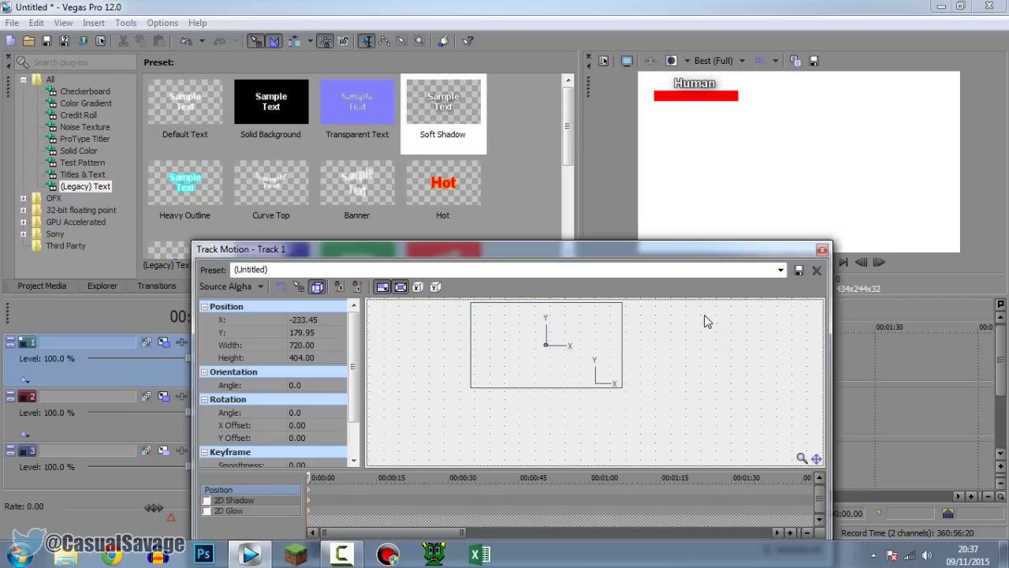
pyautogui.click(822, 249)
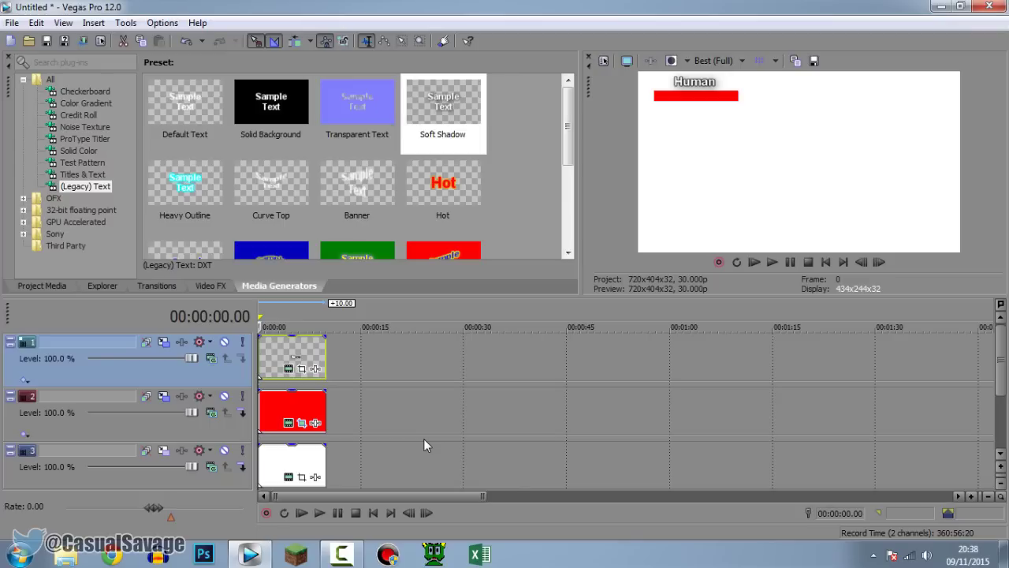
pyautogui.click(291, 459)
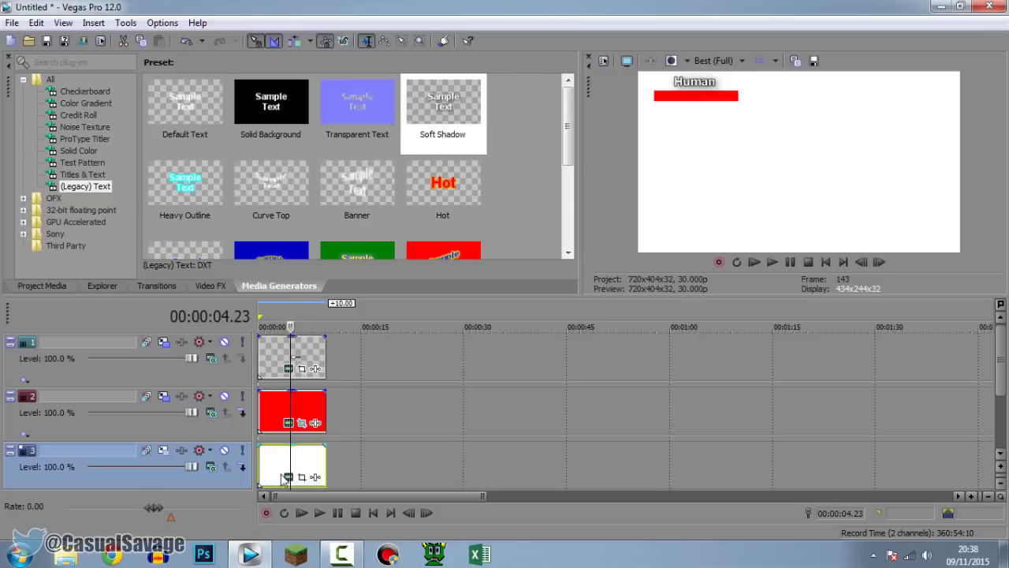
pyautogui.press('Delete')
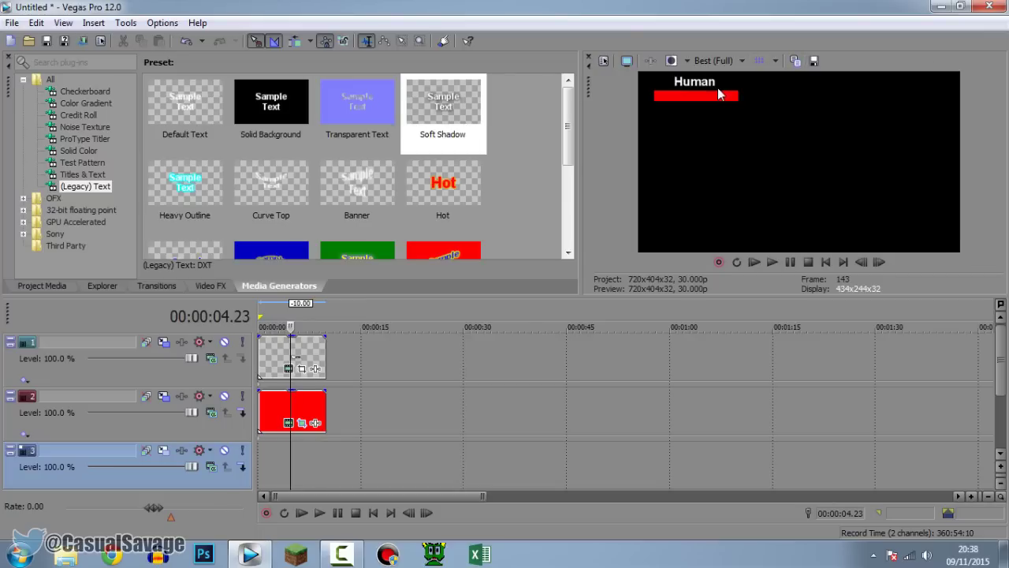
# Step: Raise the red bar's Pan/Crop mask edge to make the bar a thin line
pyautogui.click(302, 423)
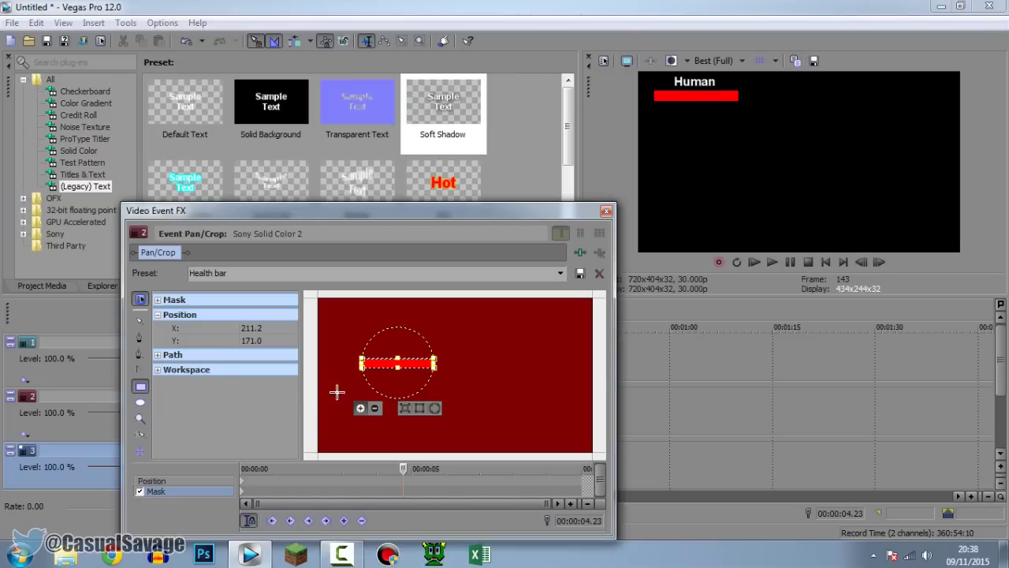
pyautogui.click(242, 481)
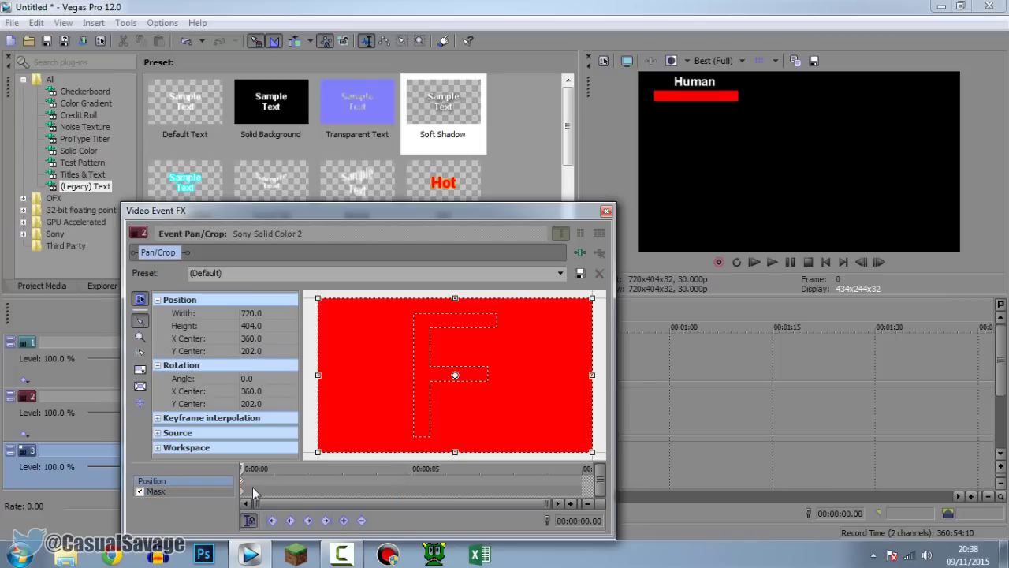
pyautogui.click(241, 491)
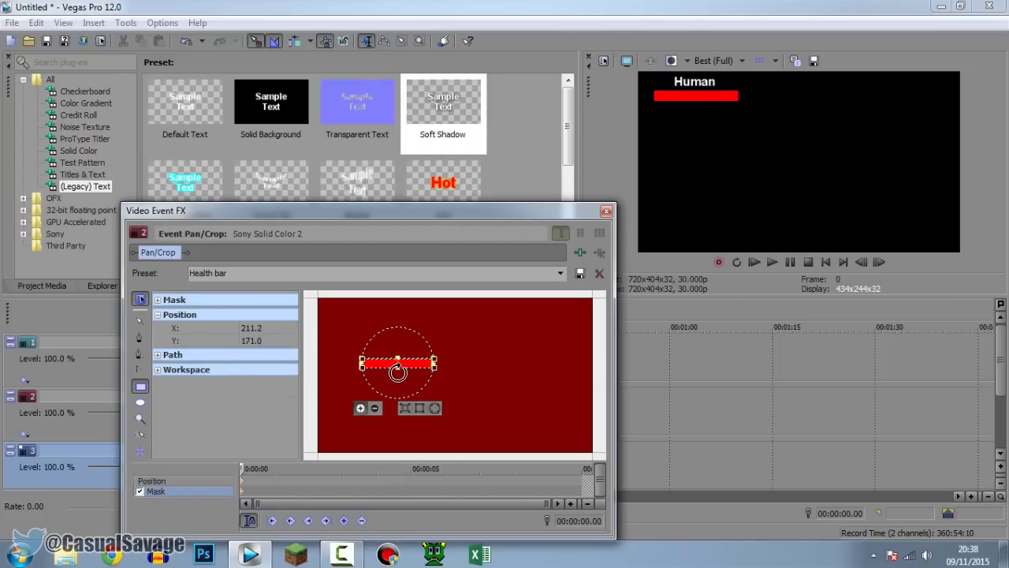
pyautogui.moveTo(398, 368); pyautogui.dragTo(400, 361)
pyautogui.click(399, 361)
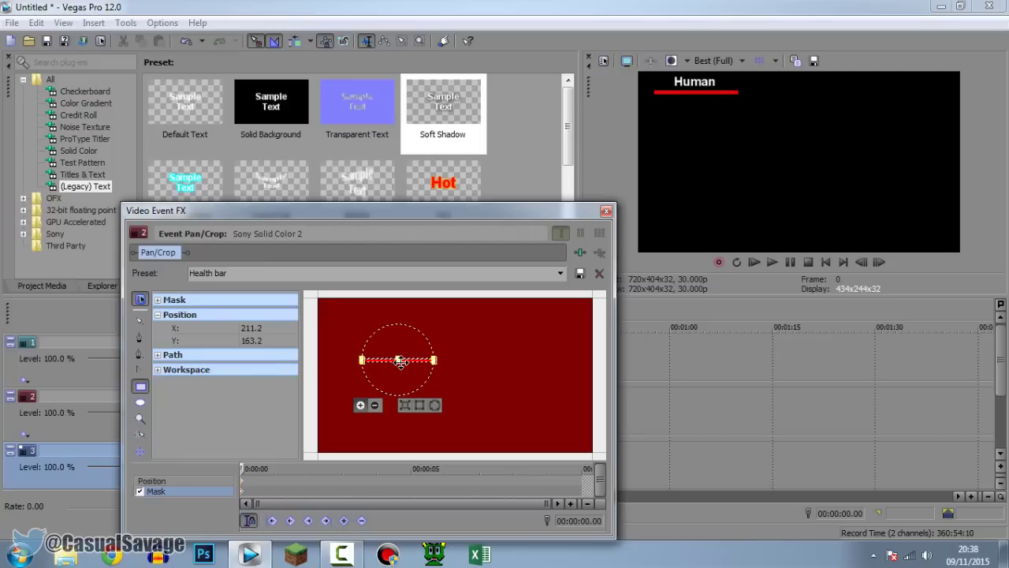
pyautogui.click(606, 211)
pyautogui.scroll(-3, 398, 462)
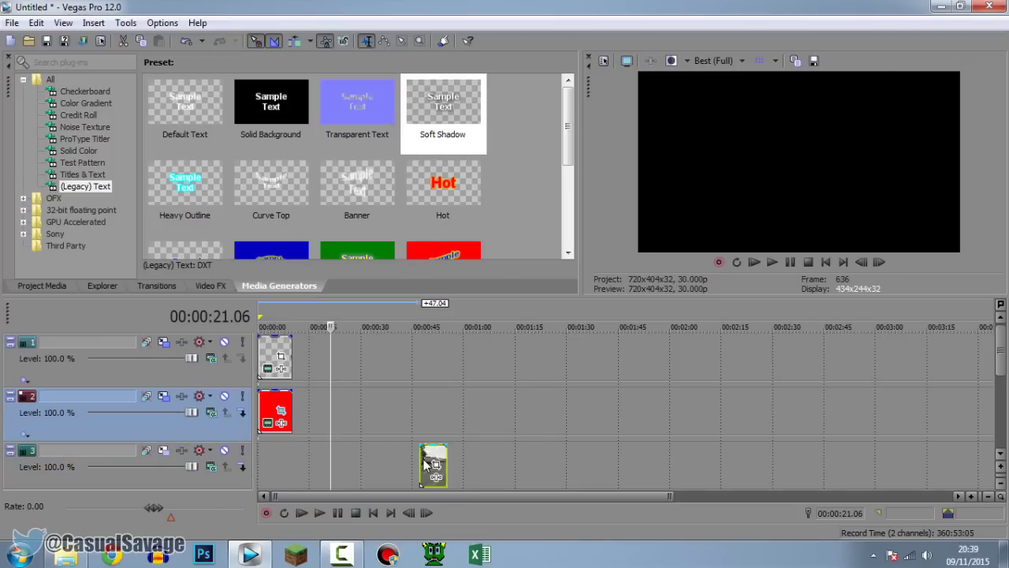
# Step: Preview the track 3 gameplay clip, then move it and its audio to 00:00:00
pyautogui.click(424, 465)
pyautogui.moveTo(1002, 365)
pyautogui.mouseDown()
pyautogui.moveTo(1005, 410)
pyautogui.moveTo(1003, 362)
pyautogui.mouseUp()
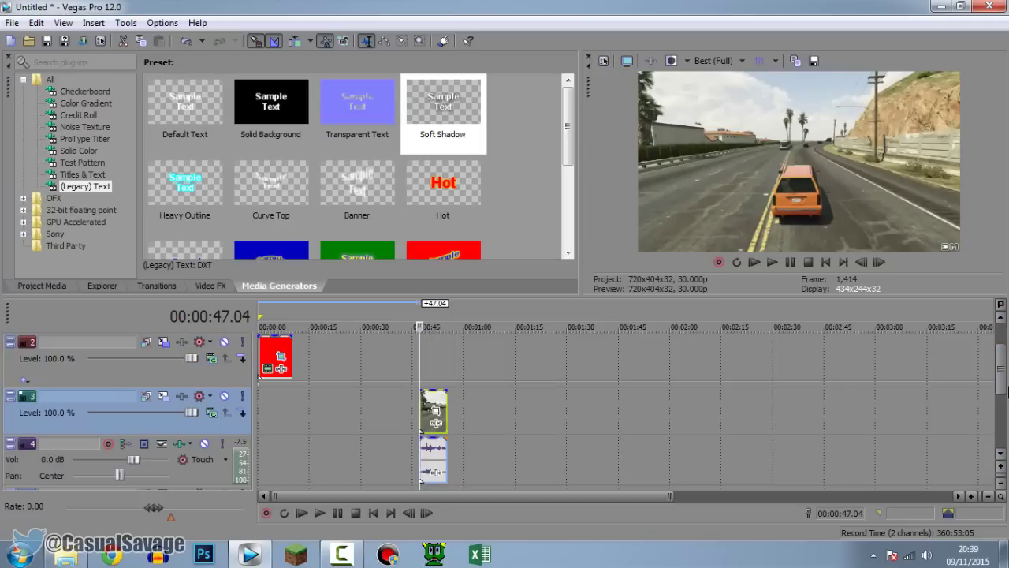
pyautogui.click(792, 263)
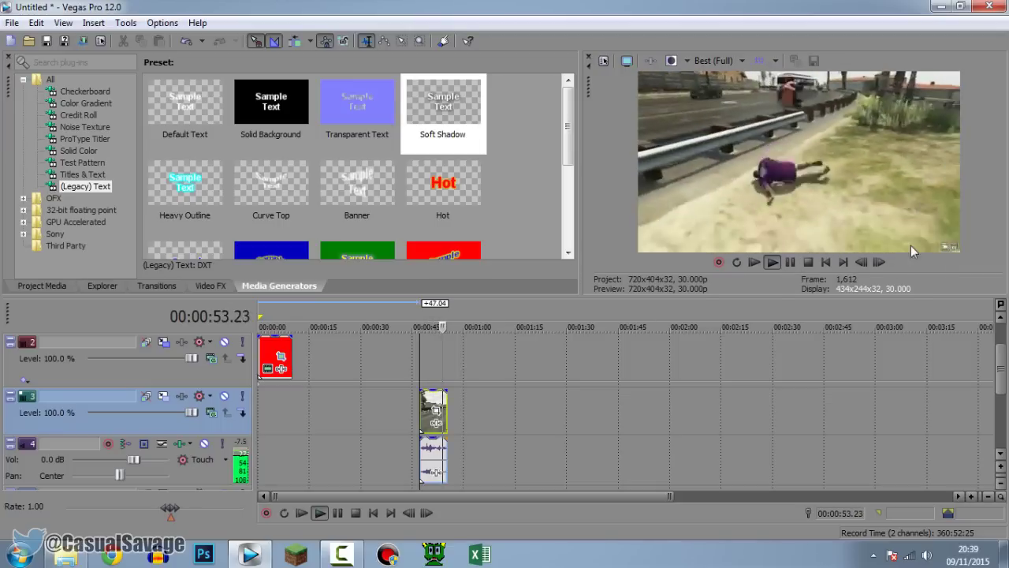
pyautogui.click(790, 262)
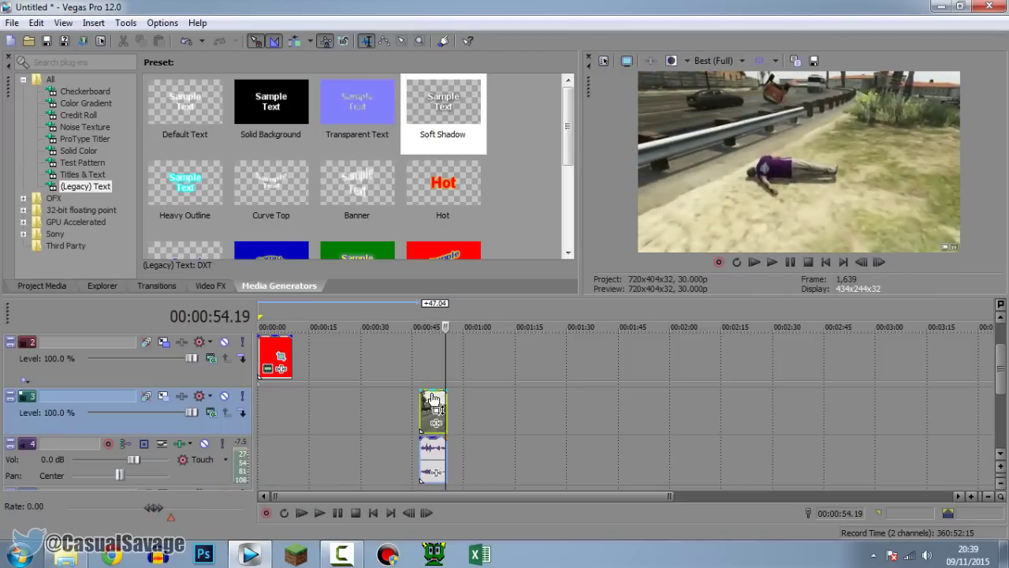
pyautogui.moveTo(429, 405); pyautogui.dragTo(268, 407)
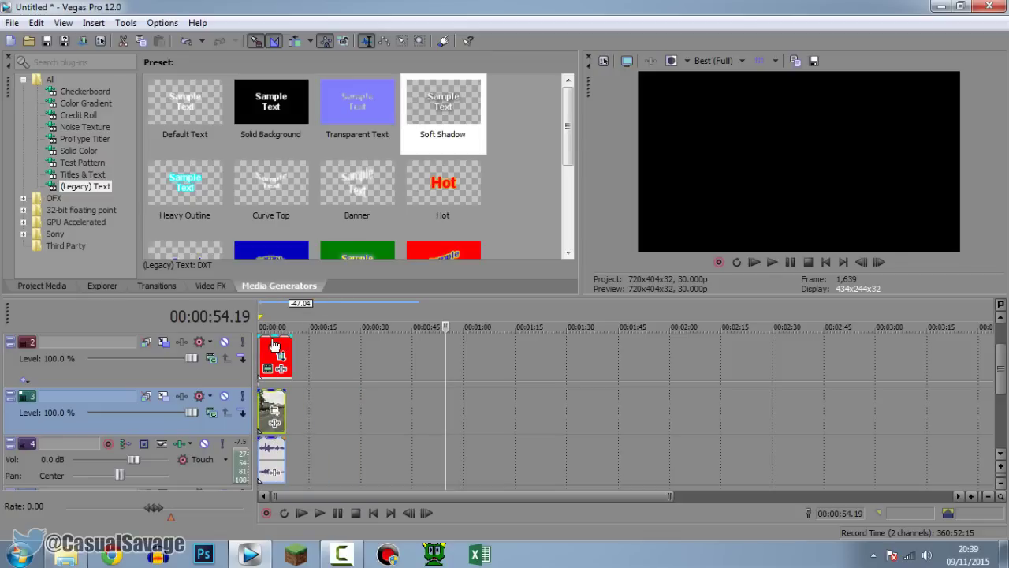
pyautogui.moveTo(1003, 356); pyautogui.dragTo(1003, 341)
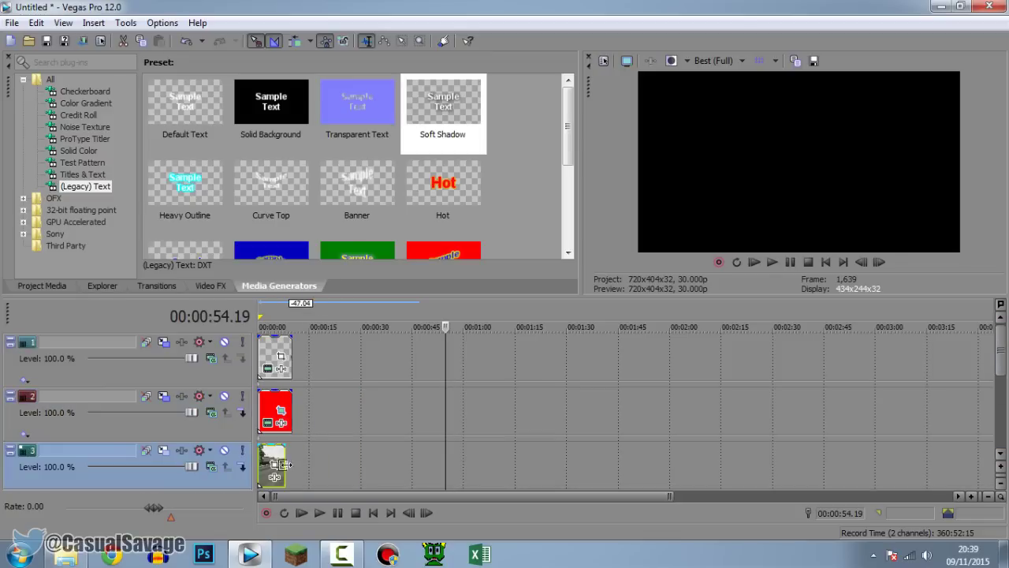
pyautogui.click(263, 459)
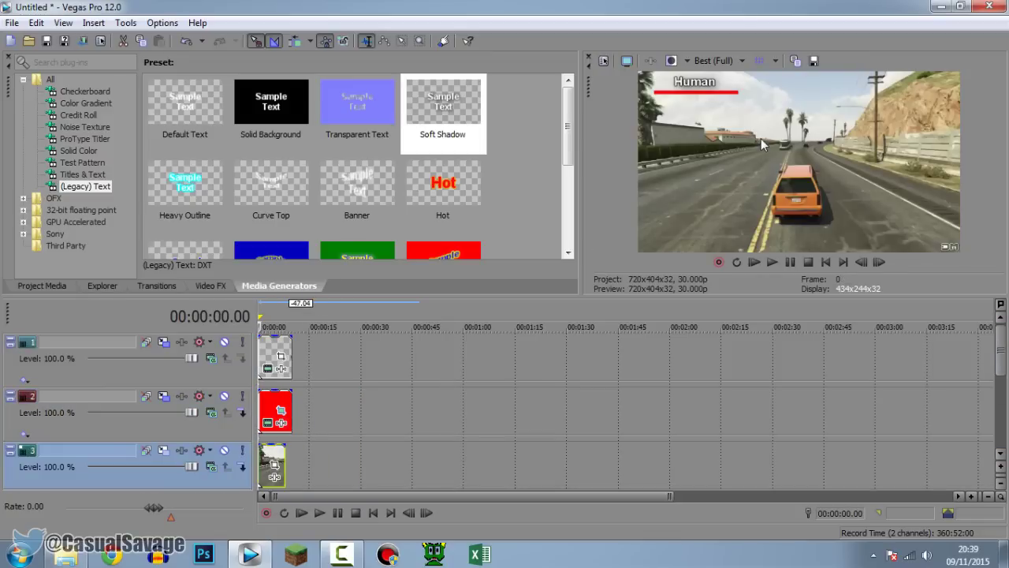
# Step: Change the label text from 'Human' to 'GTA V' at font size 20
pyautogui.click(280, 367)
pyautogui.moveTo(449, 202); pyautogui.dragTo(191, 165)
pyautogui.write('GTA V')
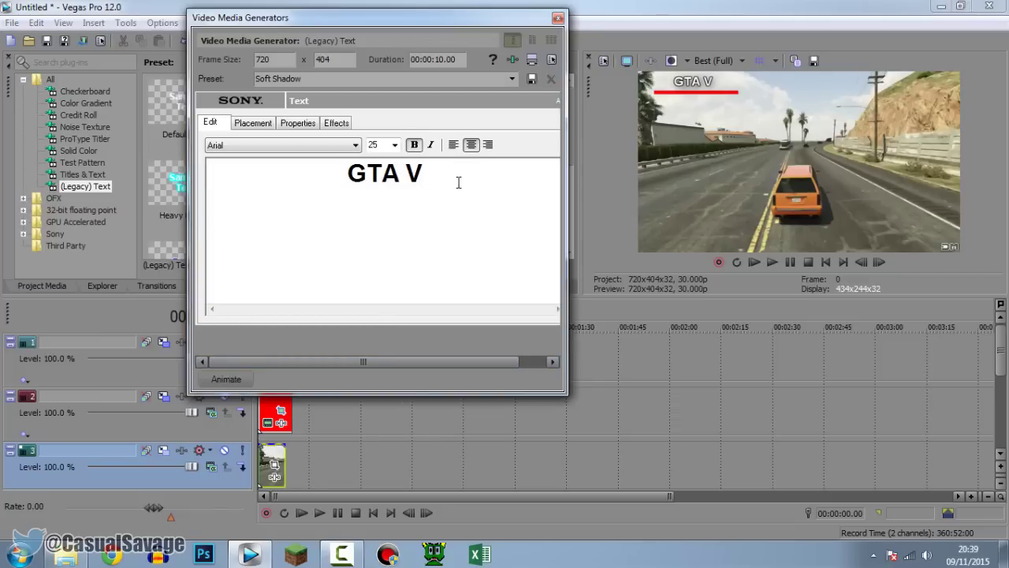
pyautogui.hotkey('ctrl', 'a')
pyautogui.click(384, 144)
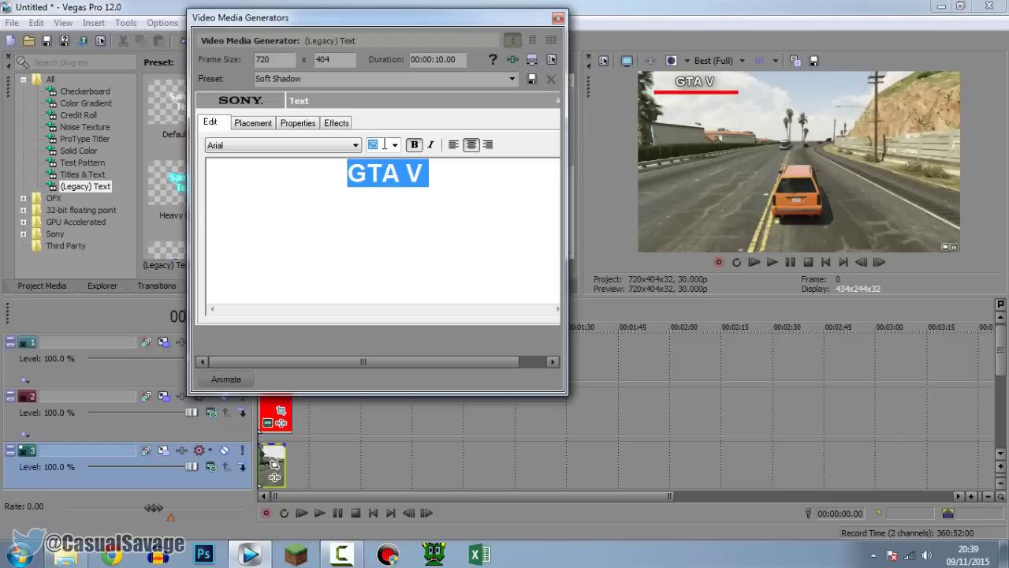
pyautogui.press('Return')
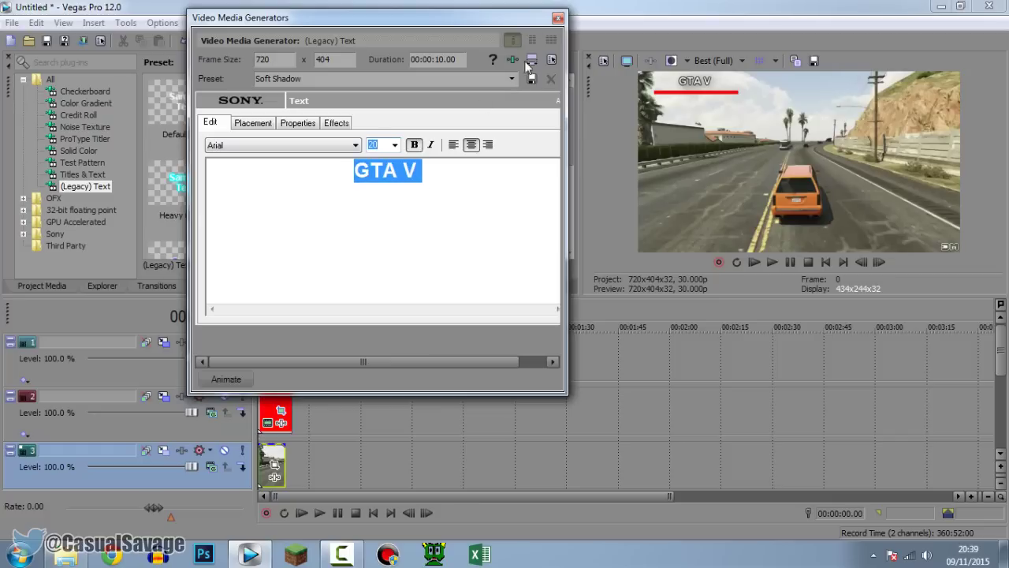
pyautogui.click(557, 17)
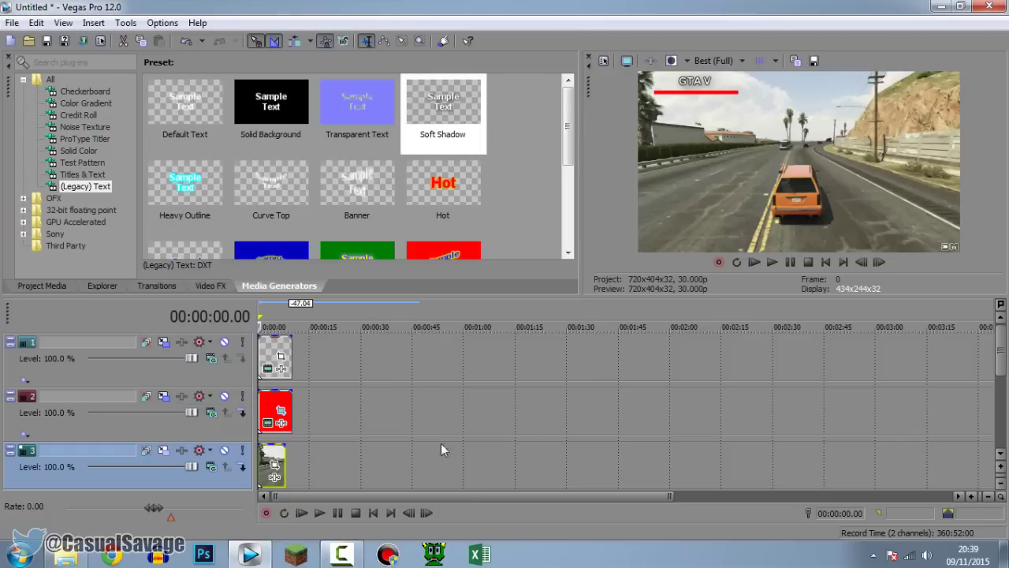
# Step: Trim the track 2 red bar and track 1 label events to end with the gameplay clip
pyautogui.scroll(5, 342, 432)
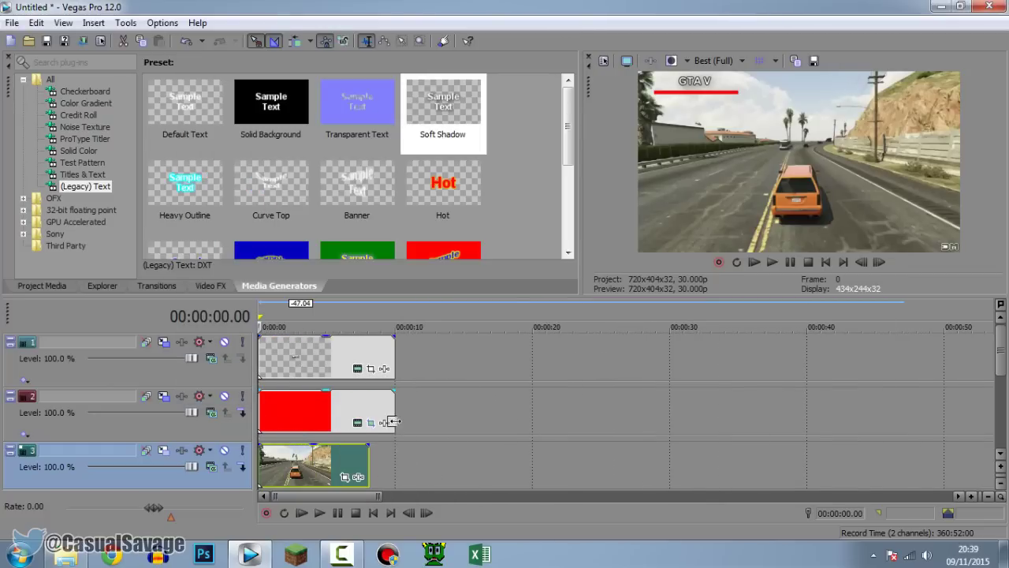
pyautogui.moveTo(391, 421); pyautogui.dragTo(368, 422)
pyautogui.moveTo(393, 366); pyautogui.dragTo(368, 365)
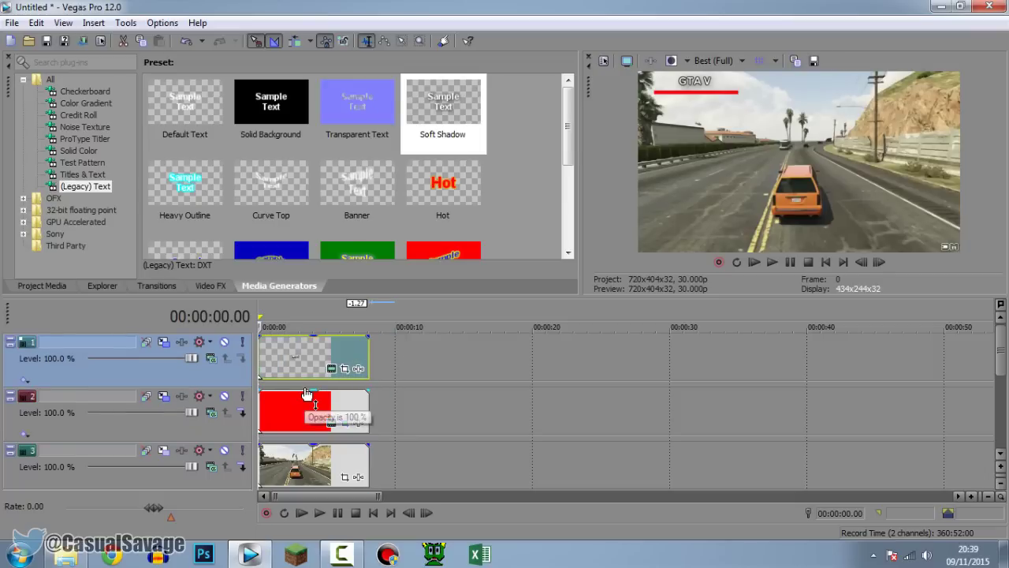
pyautogui.click(273, 404)
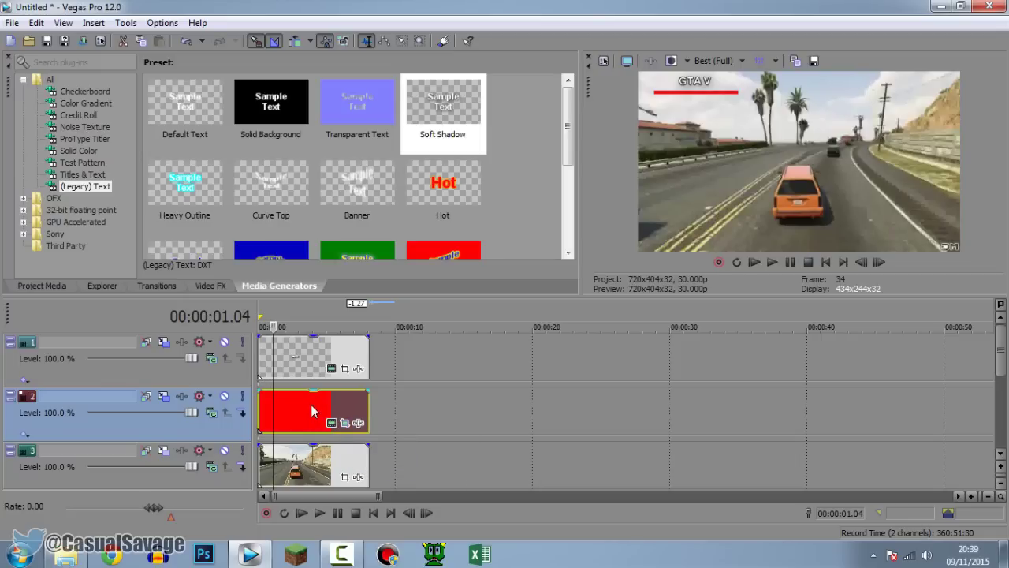
# Step: Play the preview and place a marker at the crash moment, 00:00:05.28
pyautogui.click(799, 265)
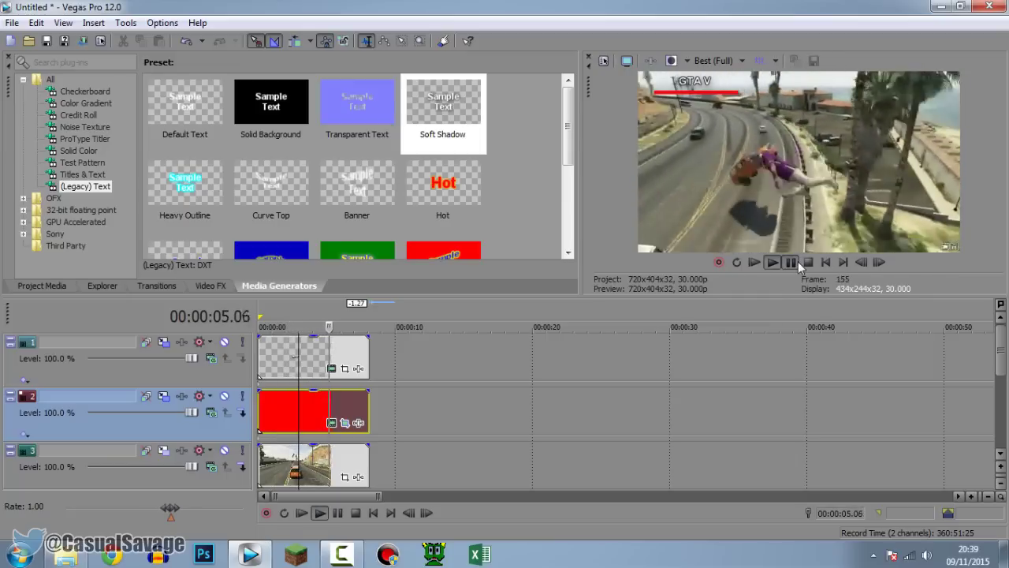
pyautogui.click(797, 262)
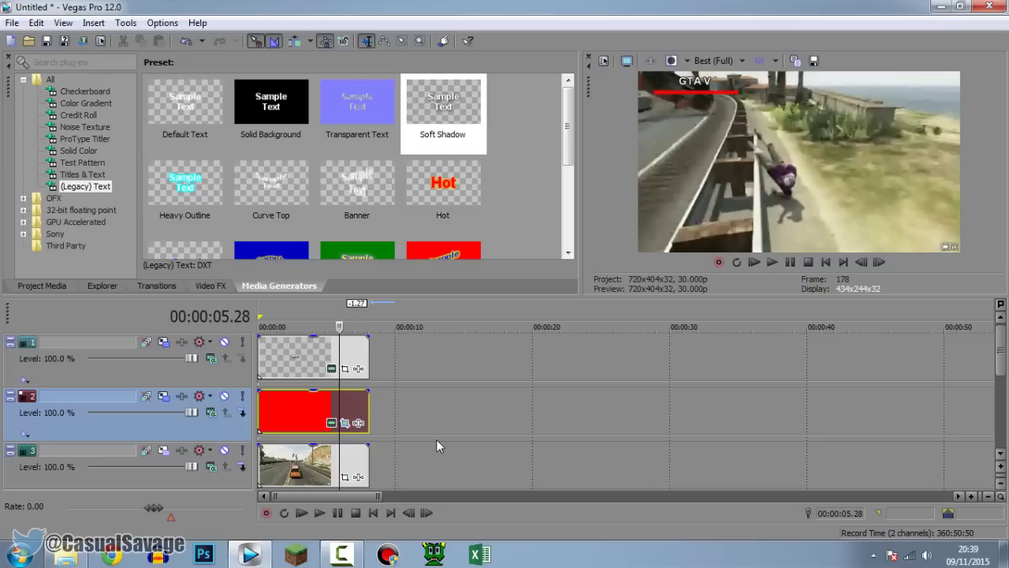
pyautogui.press('m')
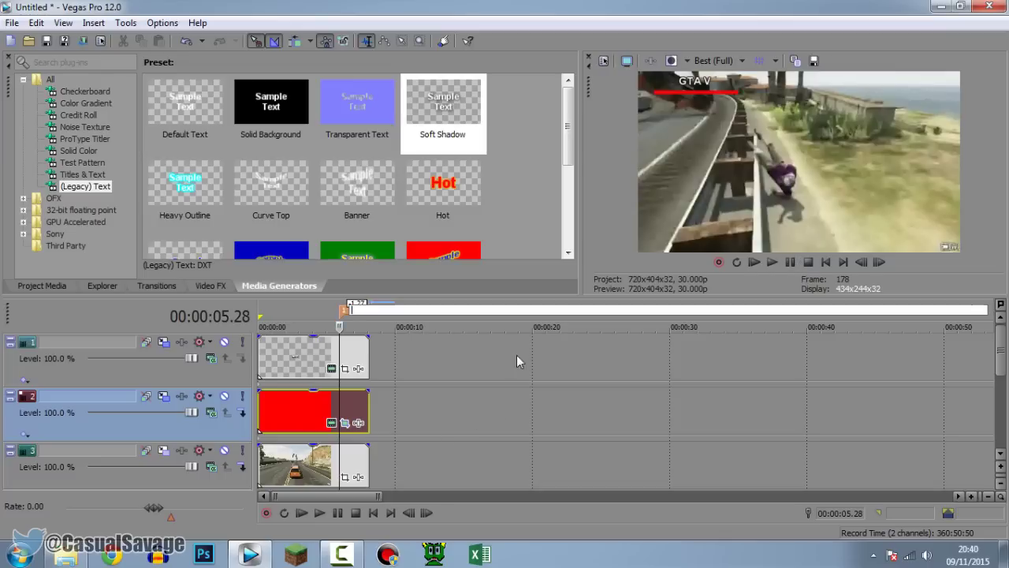
# Step: Play on to 00:00:08.01, then jump back to the 05.28 crash marker
pyautogui.click(786, 263)
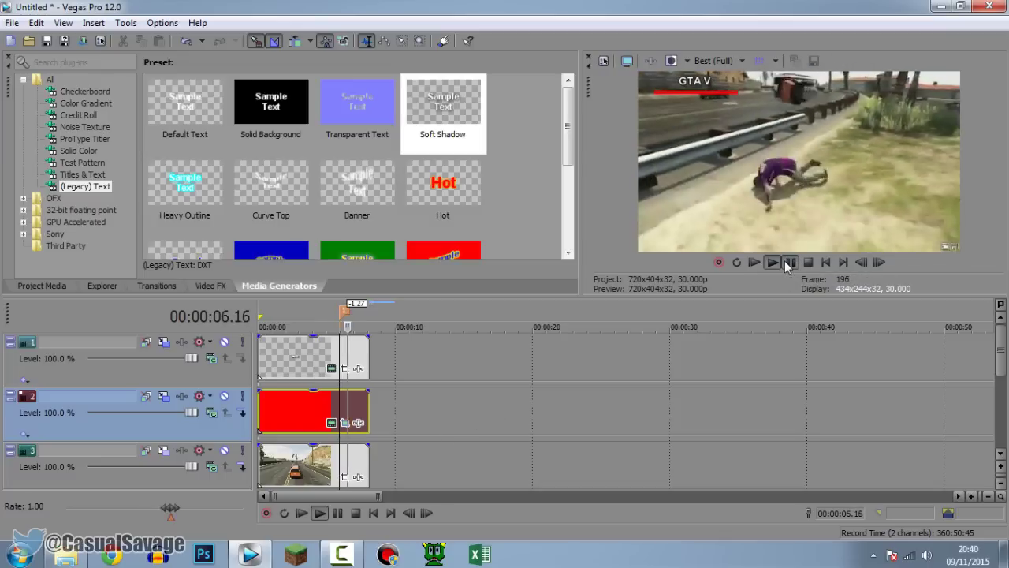
pyautogui.click(785, 263)
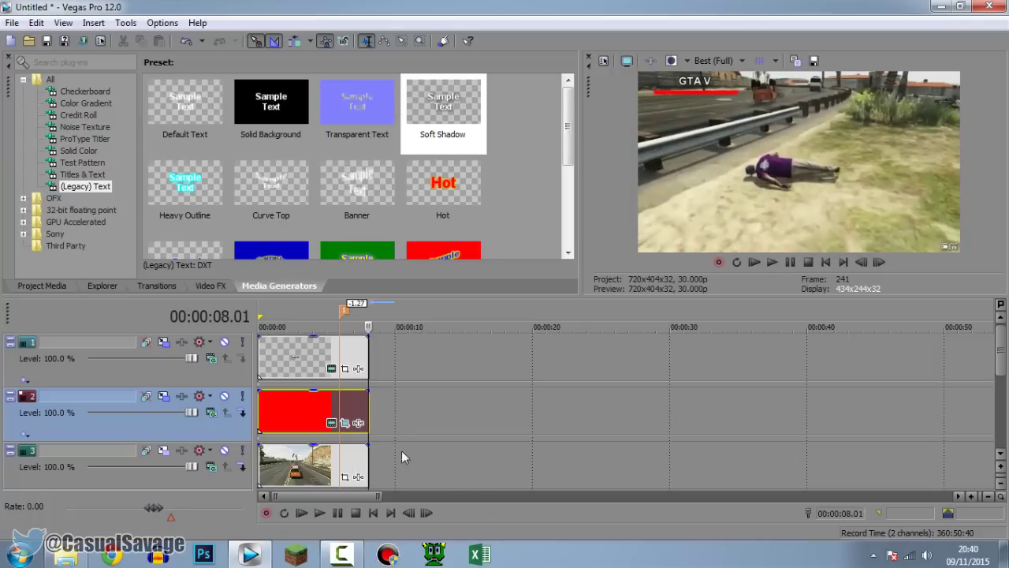
pyautogui.click(343, 410)
pyautogui.scroll(2, 460, 425)
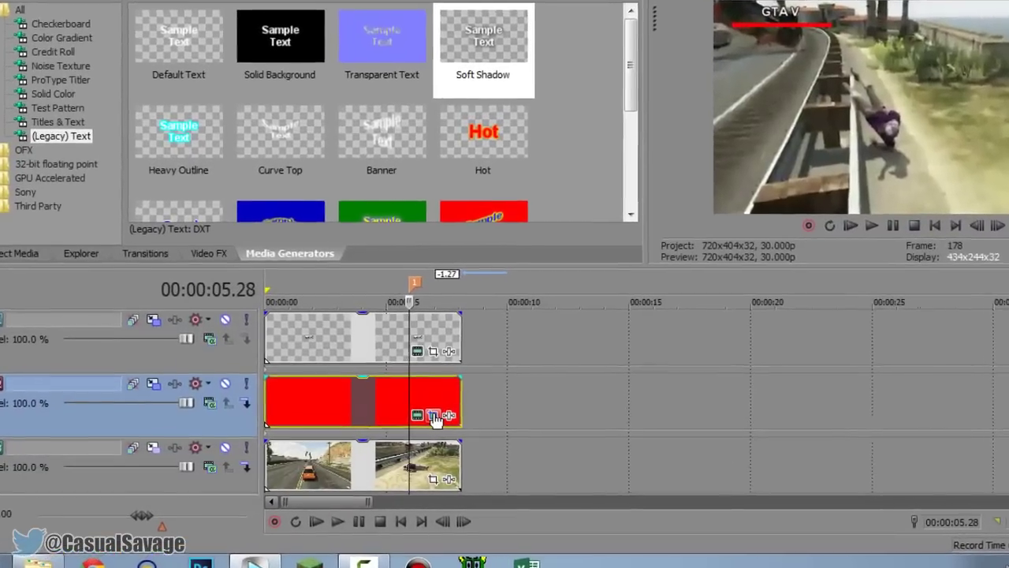
# Step: Create a mask keyframe at 00:00:05.27 in the red bar's Pan/Crop
pyautogui.click(434, 415)
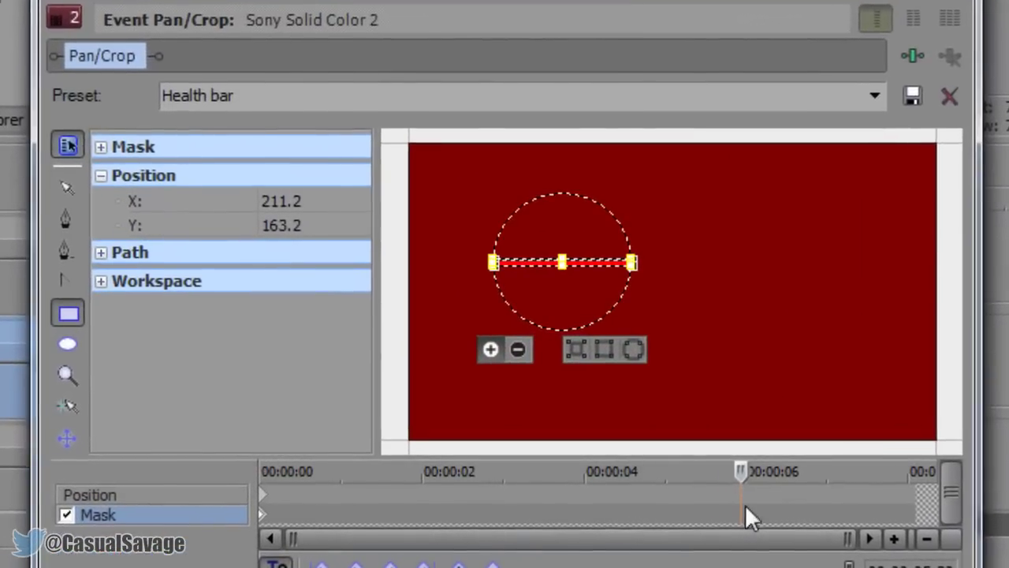
pyautogui.scroll(5, 737, 506)
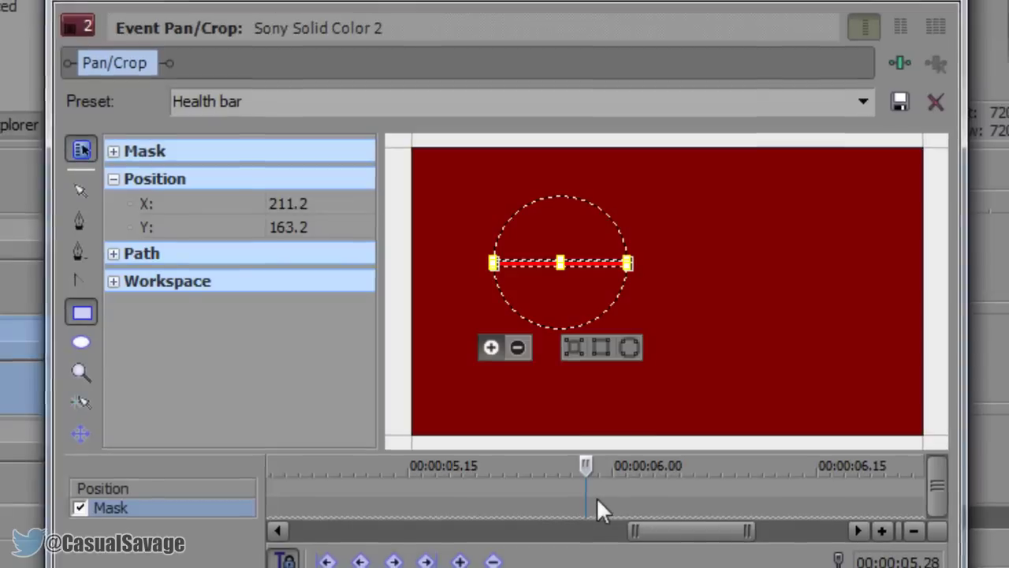
pyautogui.click(581, 491)
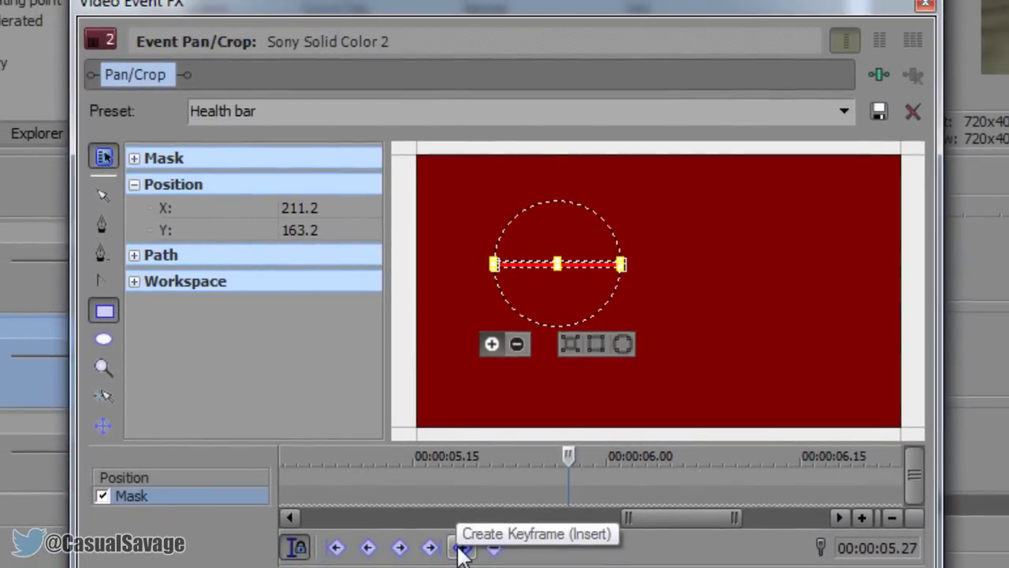
pyautogui.click(462, 547)
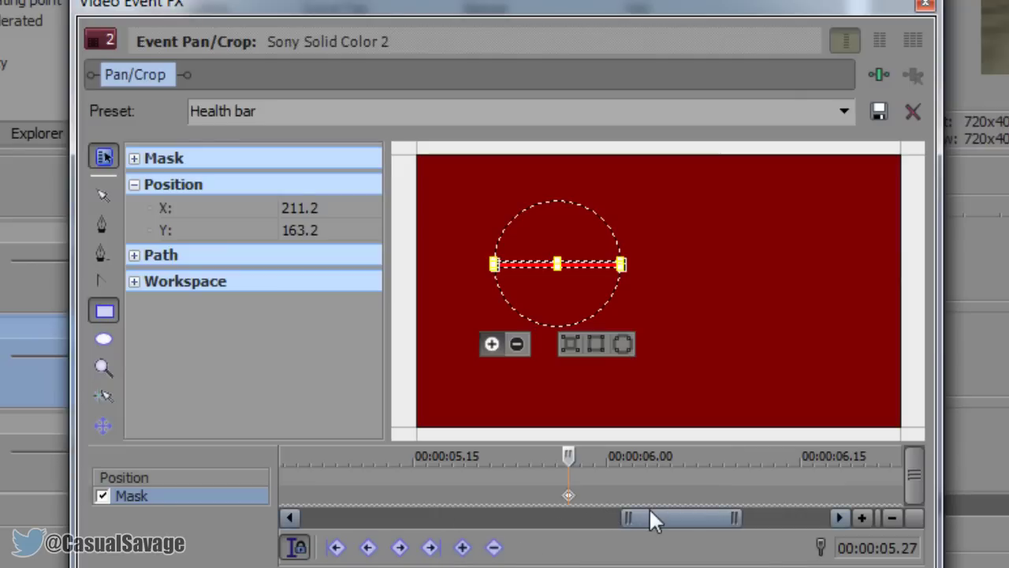
# Step: Step to 05.28, shift the mask to add a keyframe, and select the whole path
pyautogui.press('Right')
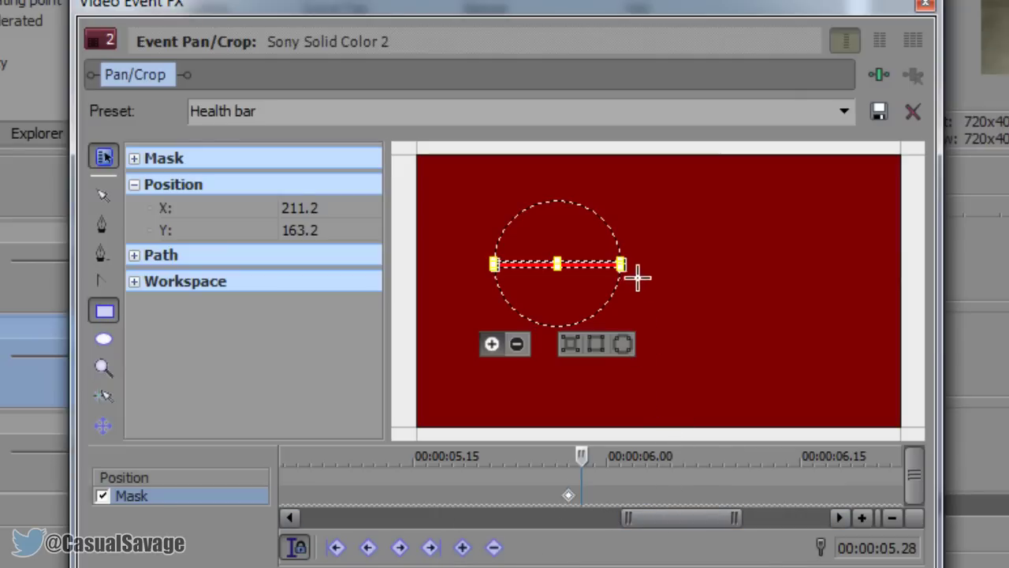
pyautogui.scroll(5, 624, 279)
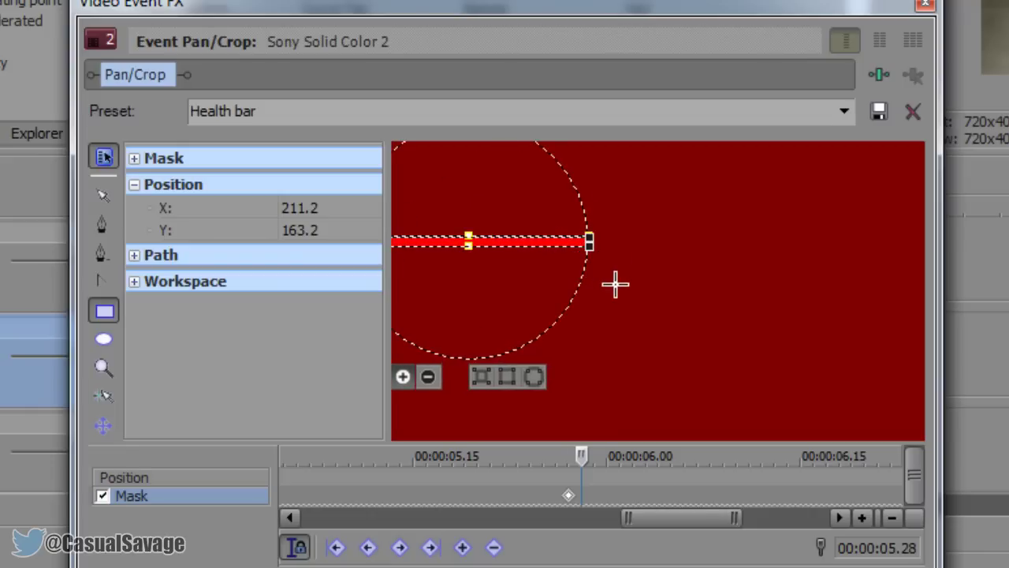
pyautogui.click(104, 195)
pyautogui.moveTo(622, 292); pyautogui.dragTo(697, 352)
pyautogui.click(674, 347)
pyautogui.rightClick(673, 347)
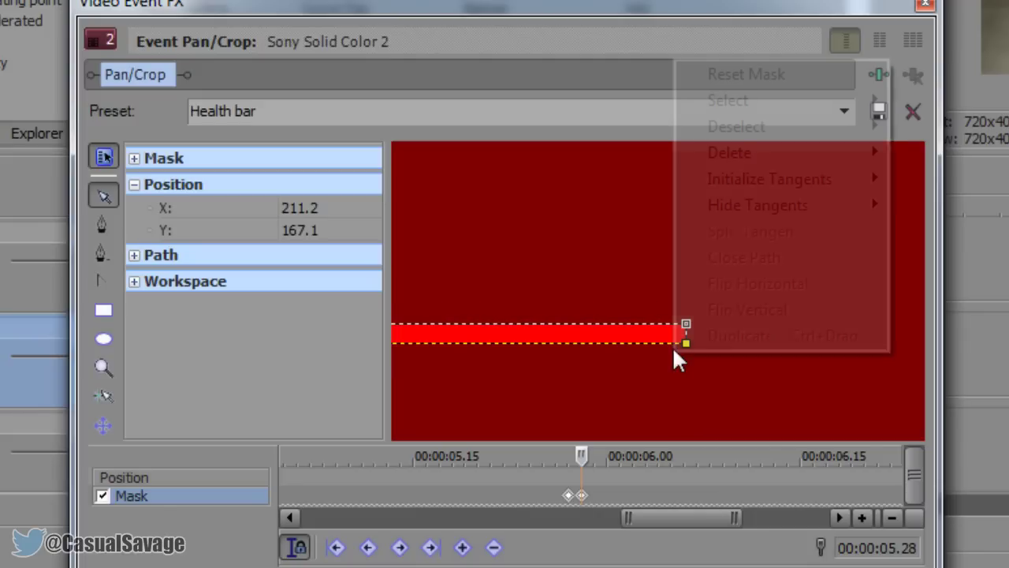
pyautogui.moveTo(772, 102)
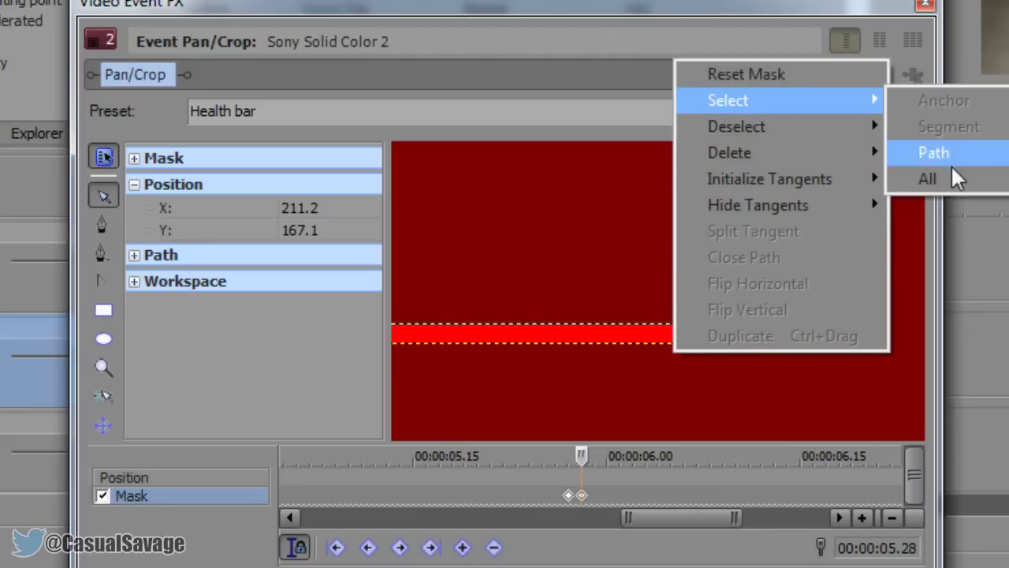
pyautogui.click(907, 178)
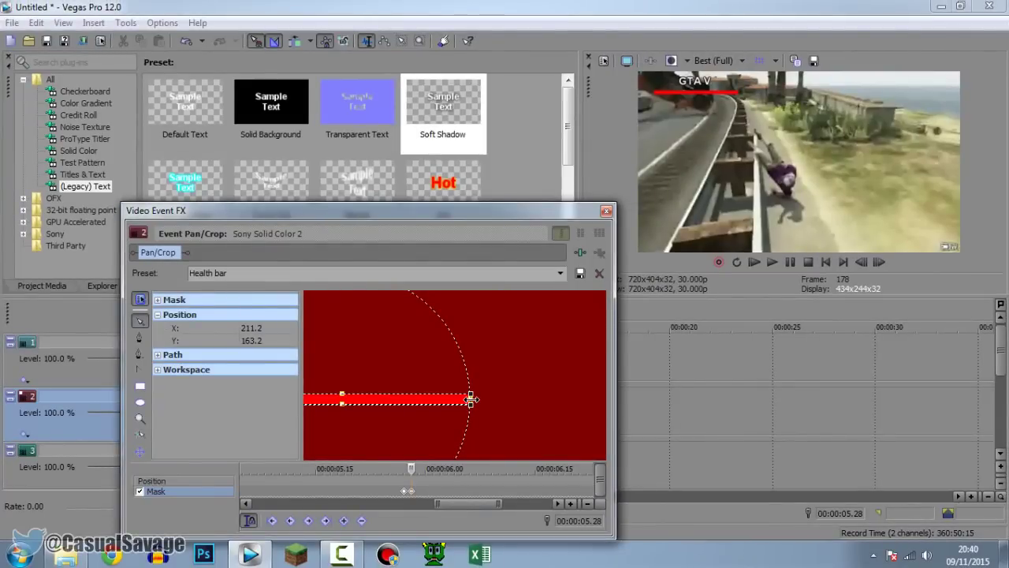
# Step: Shorten the red health bar mask at 00:00:07.12, then replay the project from the start
pyautogui.moveTo(512, 209); pyautogui.dragTo(913, 227)
pyautogui.moveTo(408, 315); pyautogui.dragTo(412, 317)
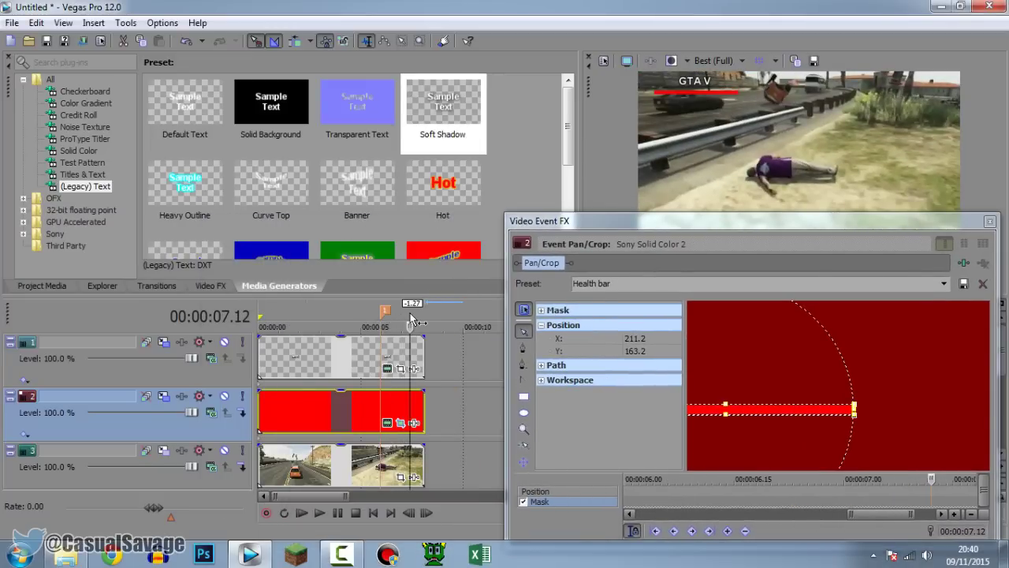
pyautogui.moveTo(733, 223); pyautogui.dragTo(363, 209)
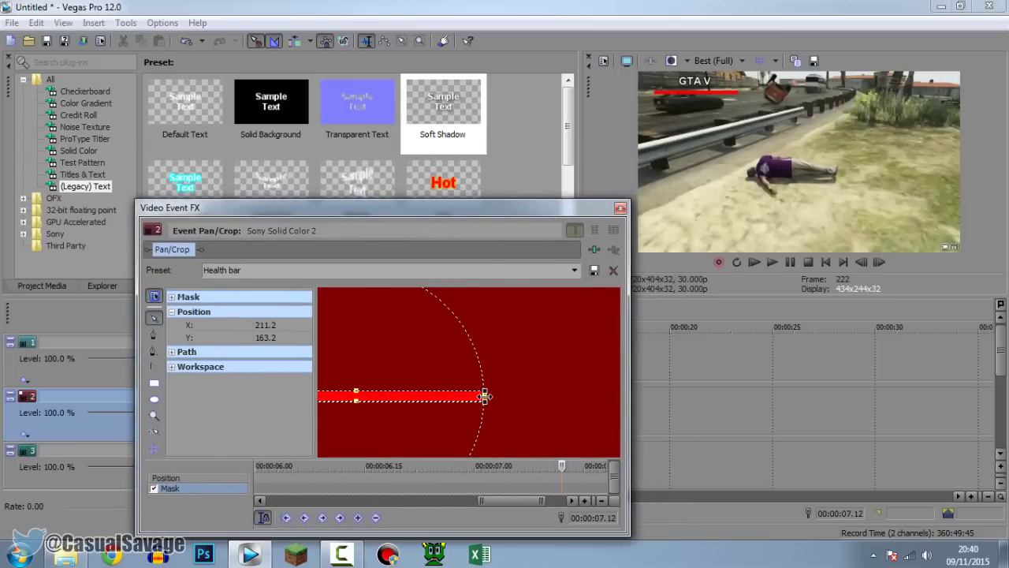
pyautogui.moveTo(484, 395); pyautogui.dragTo(424, 396)
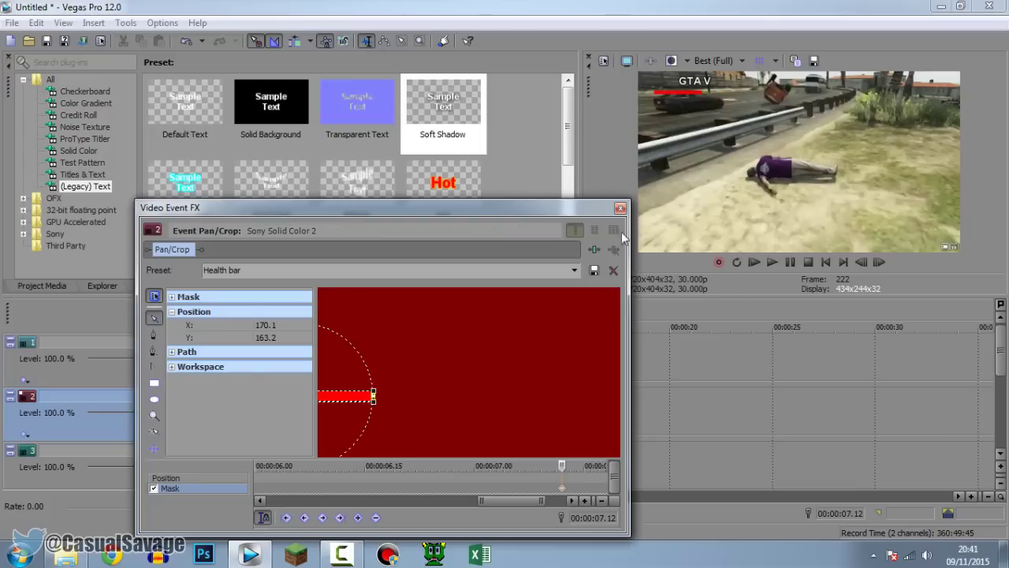
pyautogui.click(621, 209)
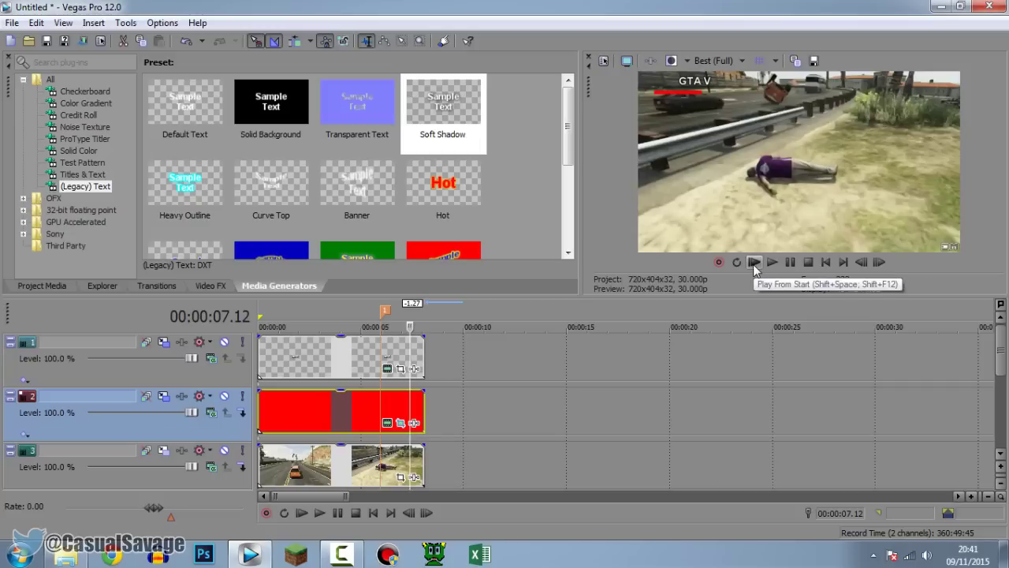
pyautogui.click(753, 263)
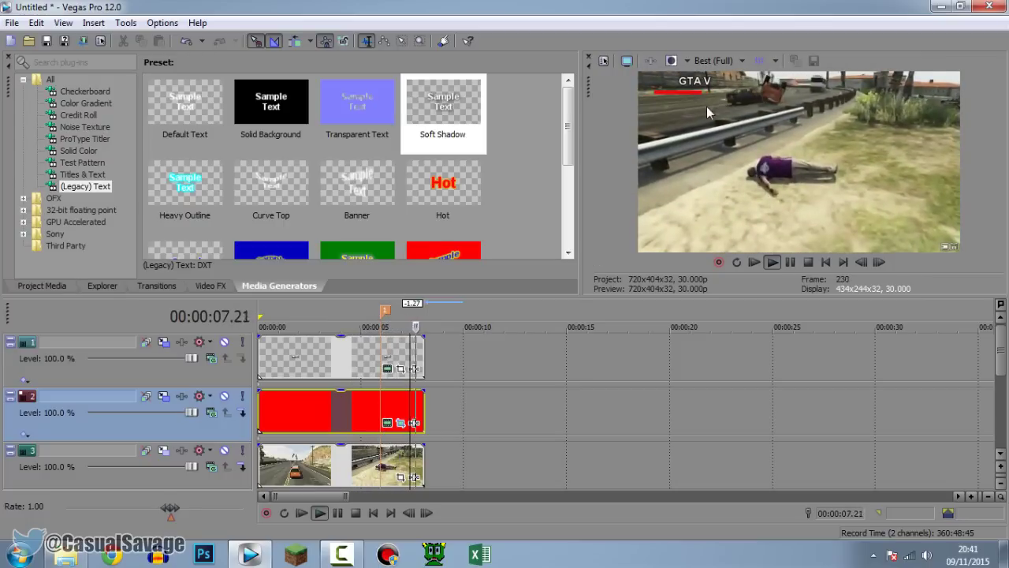
# Step: Pause the preview at 00:00:09.04 and bring back the red bar's Pan/Crop settings
pyautogui.click(787, 262)
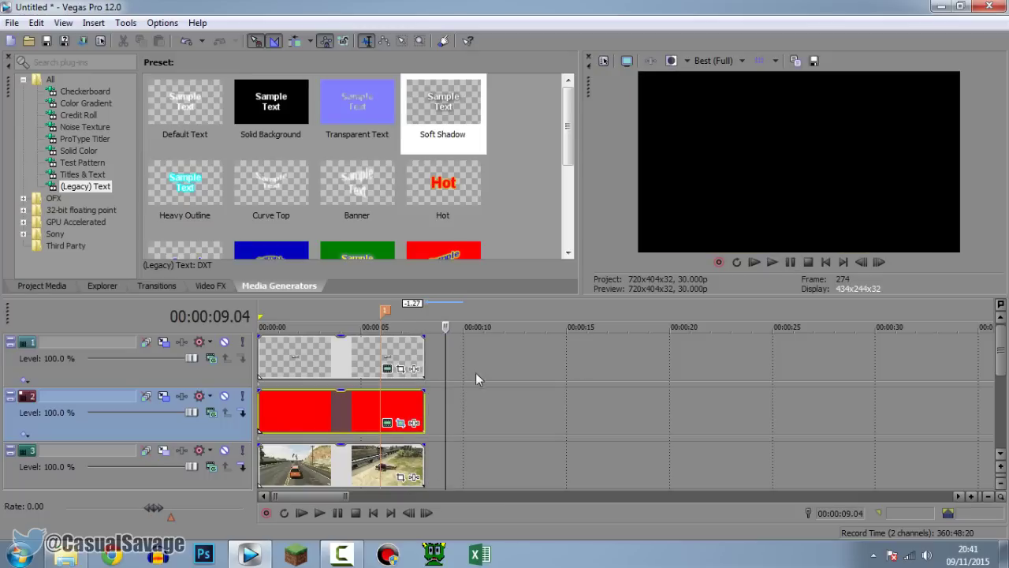
pyautogui.click(400, 422)
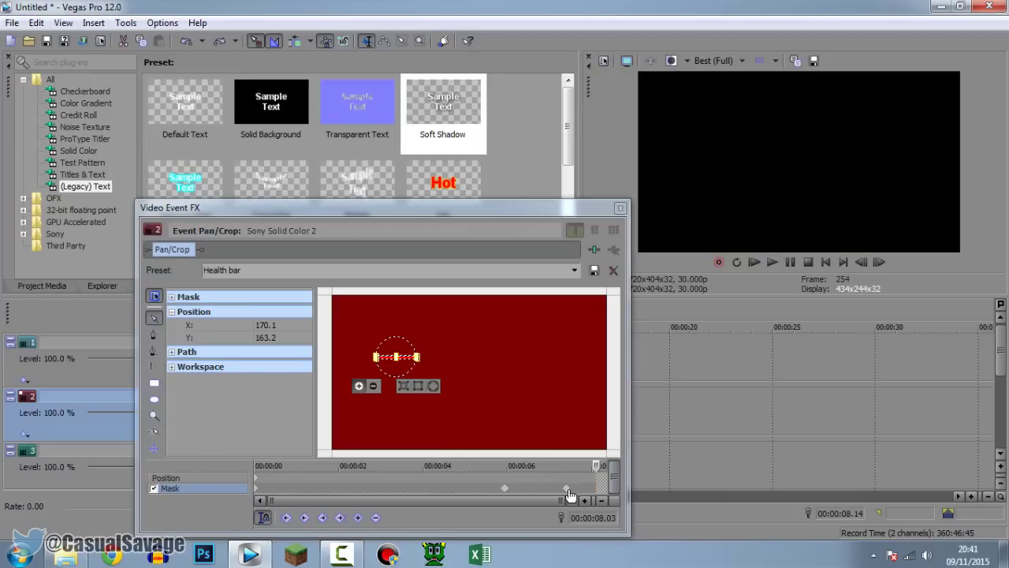
# Step: Move the 07.12 mask keyframe earlier and check the timing by playing from the crash near 05.28
pyautogui.click(567, 489)
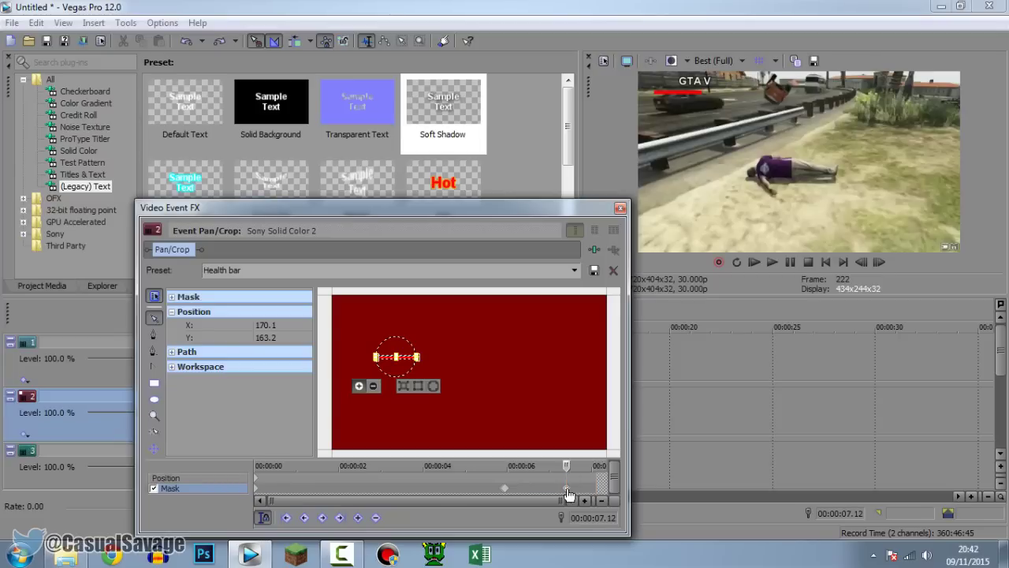
pyautogui.moveTo(569, 489); pyautogui.dragTo(544, 492)
pyautogui.click(621, 208)
pyautogui.click(377, 399)
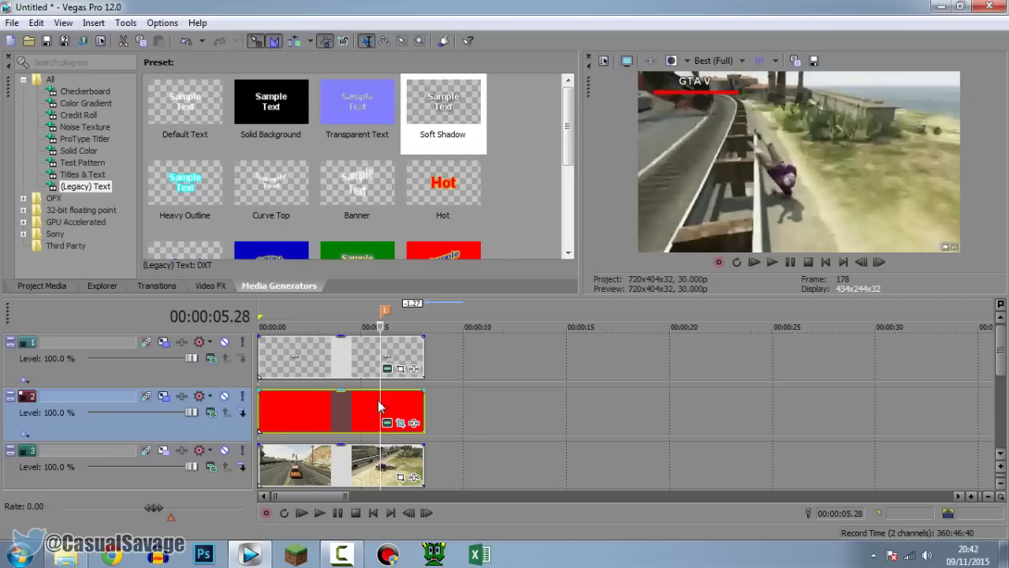
pyautogui.press('space')
pyautogui.press('Return')
# Step: Nudge the shrink keyframe slightly earlier again and review the bar drop from 04.02
pyautogui.click(400, 422)
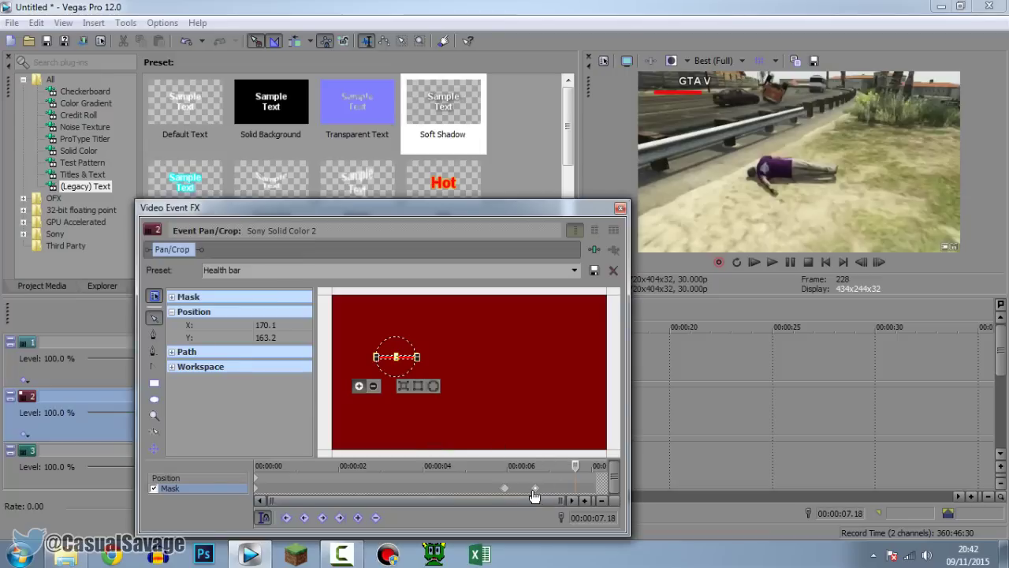
pyautogui.moveTo(534, 492); pyautogui.dragTo(515, 491)
pyautogui.click(621, 208)
pyautogui.press('space')
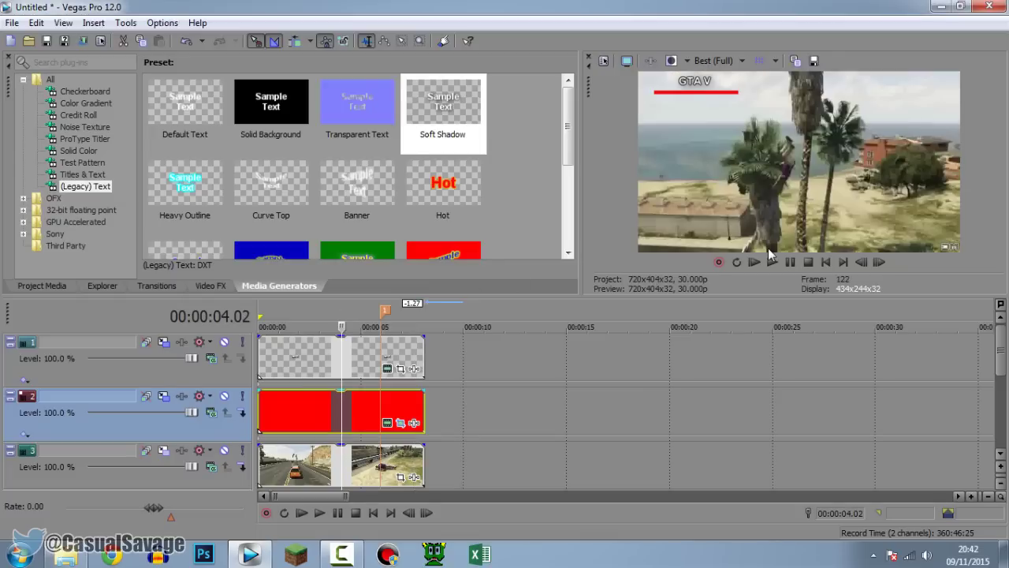
pyautogui.click(790, 263)
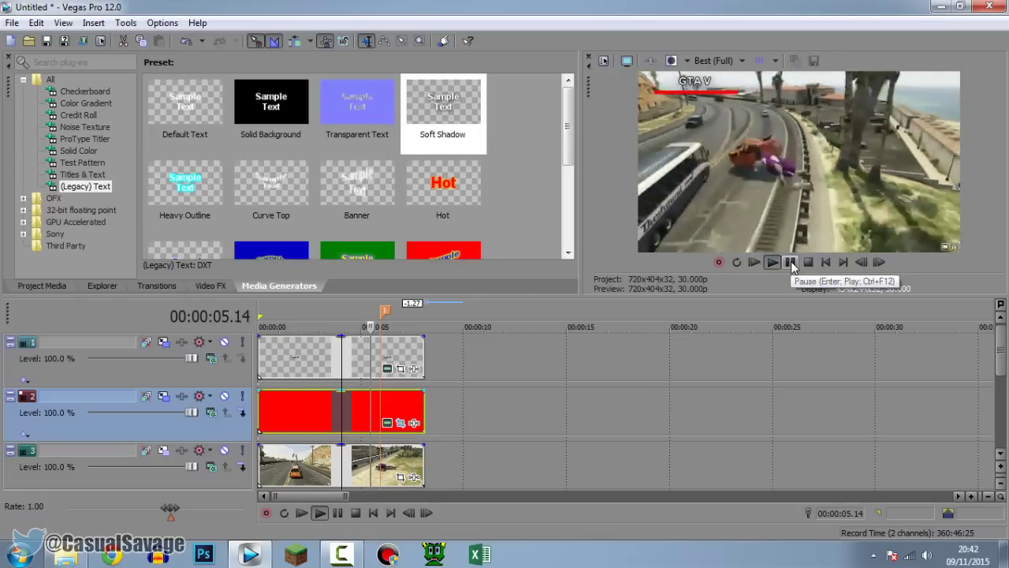
pyautogui.click(790, 263)
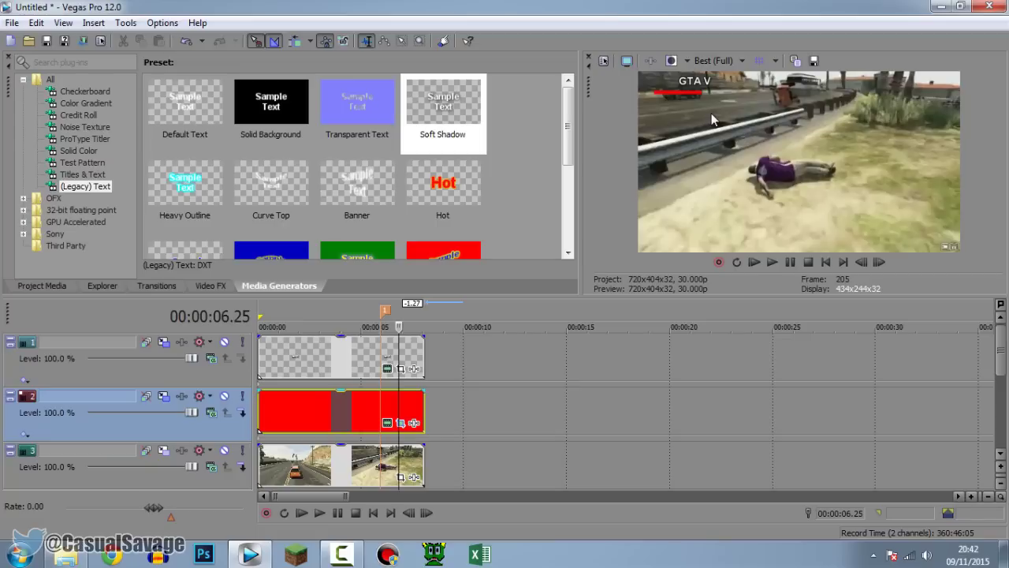